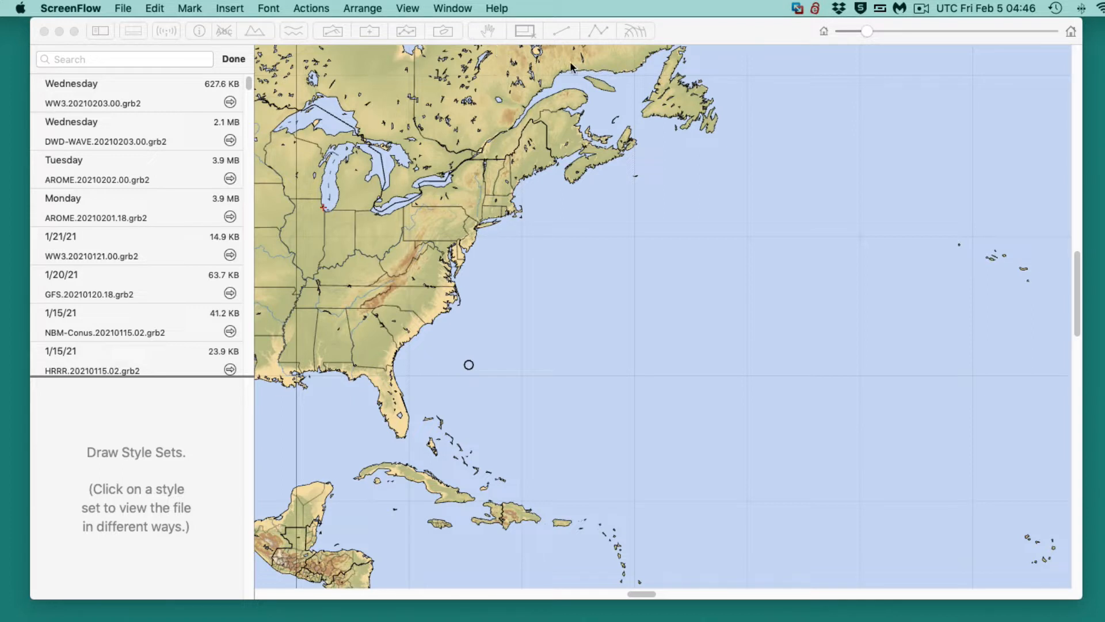
- Outline a region about 2,199 by 1,837 nm over the US East Coast and western Atlantic, and start a GFS download request for it
click(573, 219)
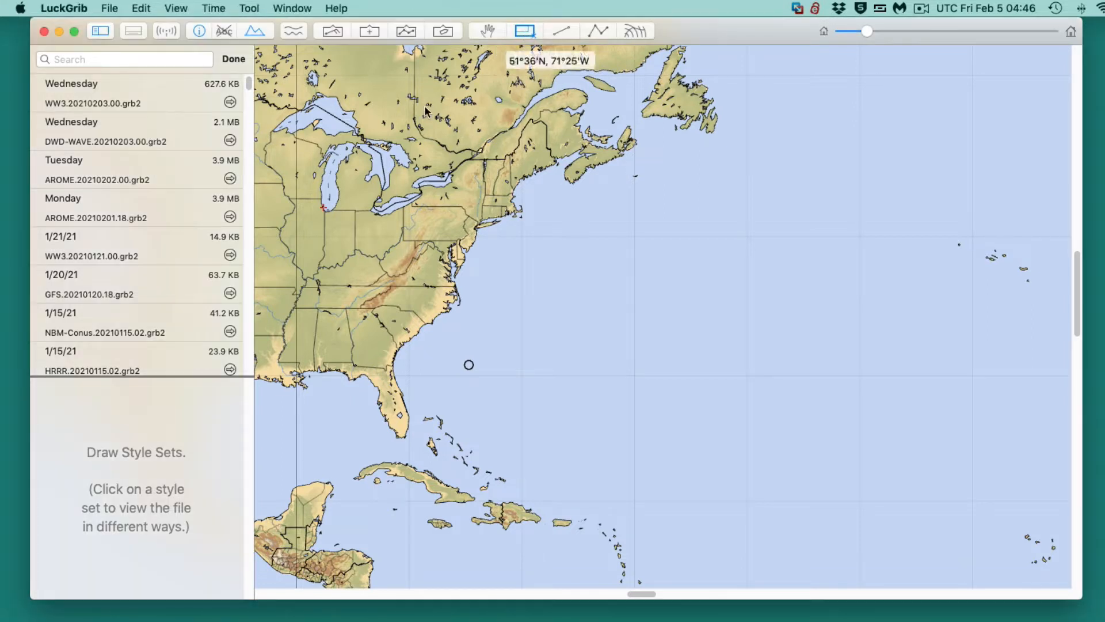
drag(366, 61, 806, 498)
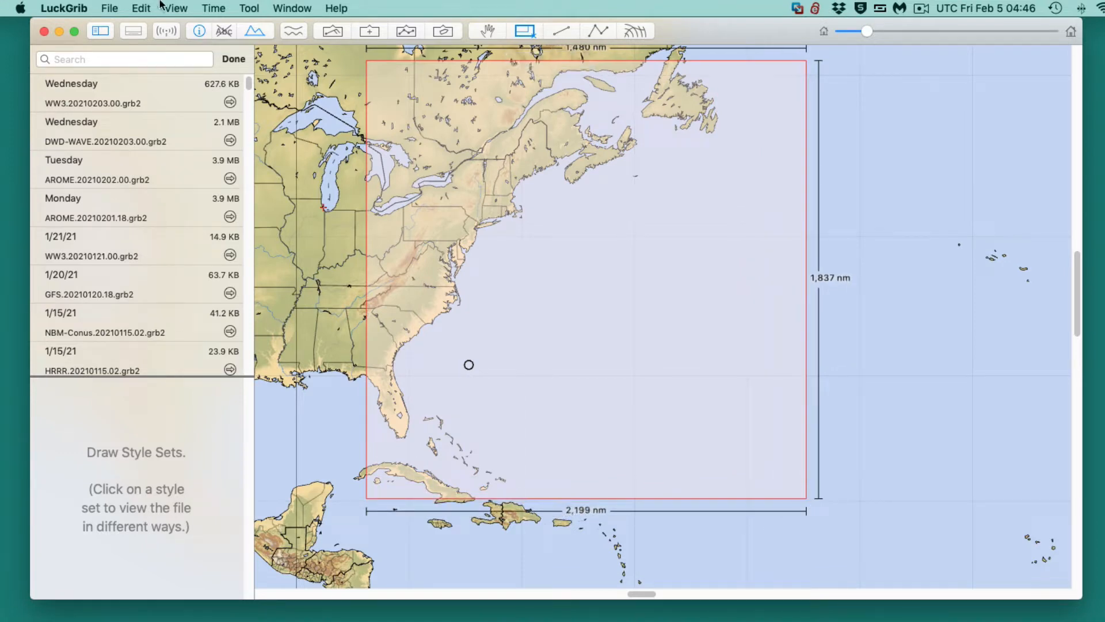
click(160, 30)
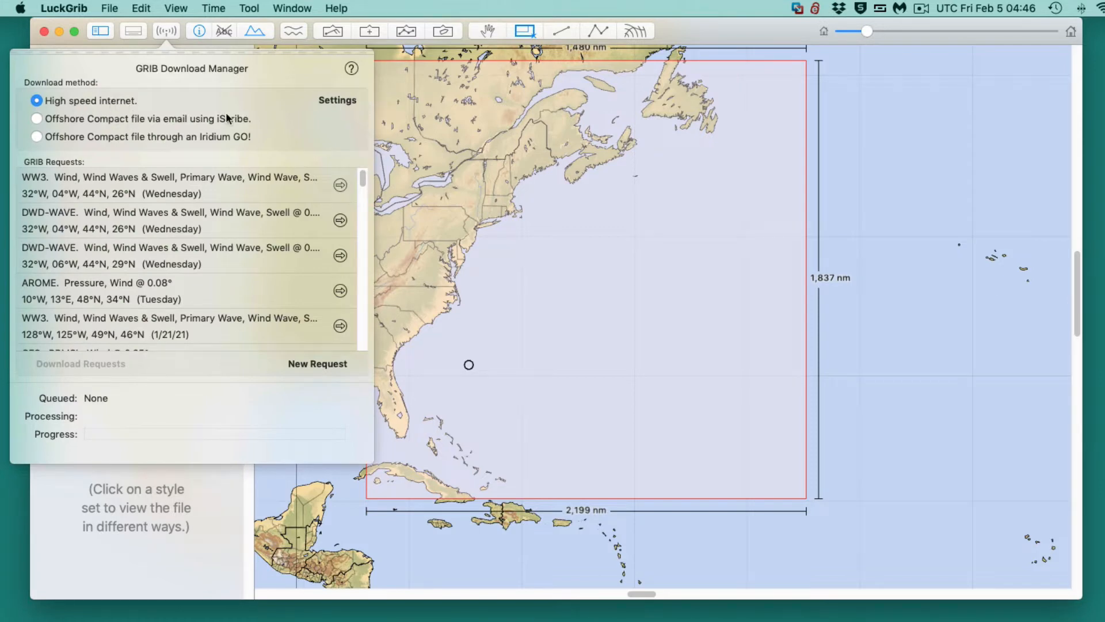
click(307, 364)
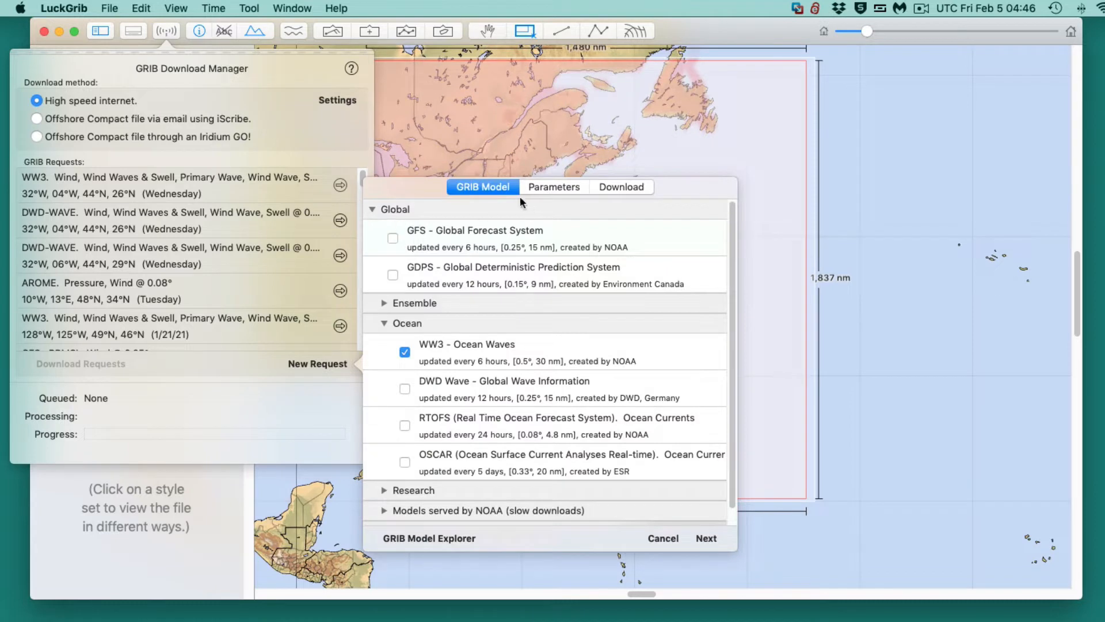
click(393, 238)
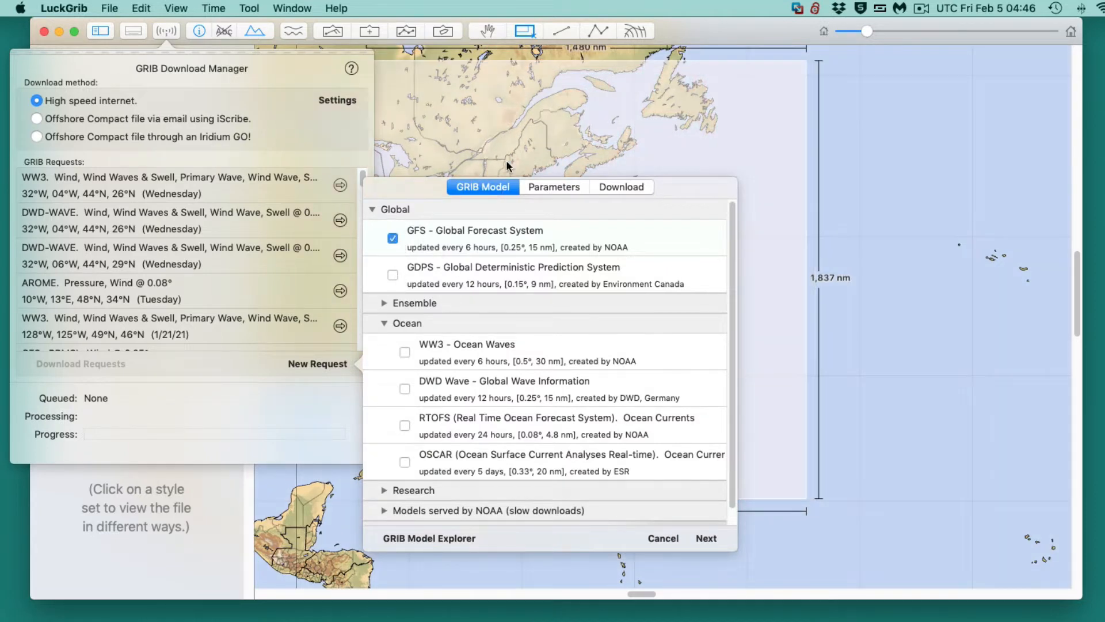
- Limit the GFS request to mean sea level pressure and 10 m wind by excluding wind gusts, and continue to its download settings
click(546, 185)
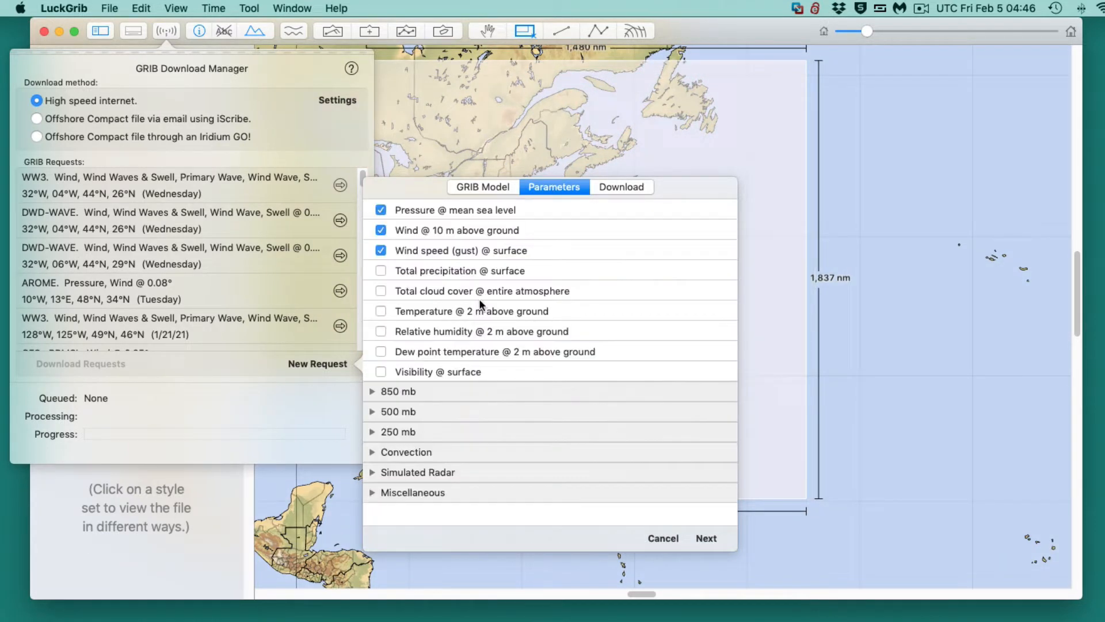
click(381, 249)
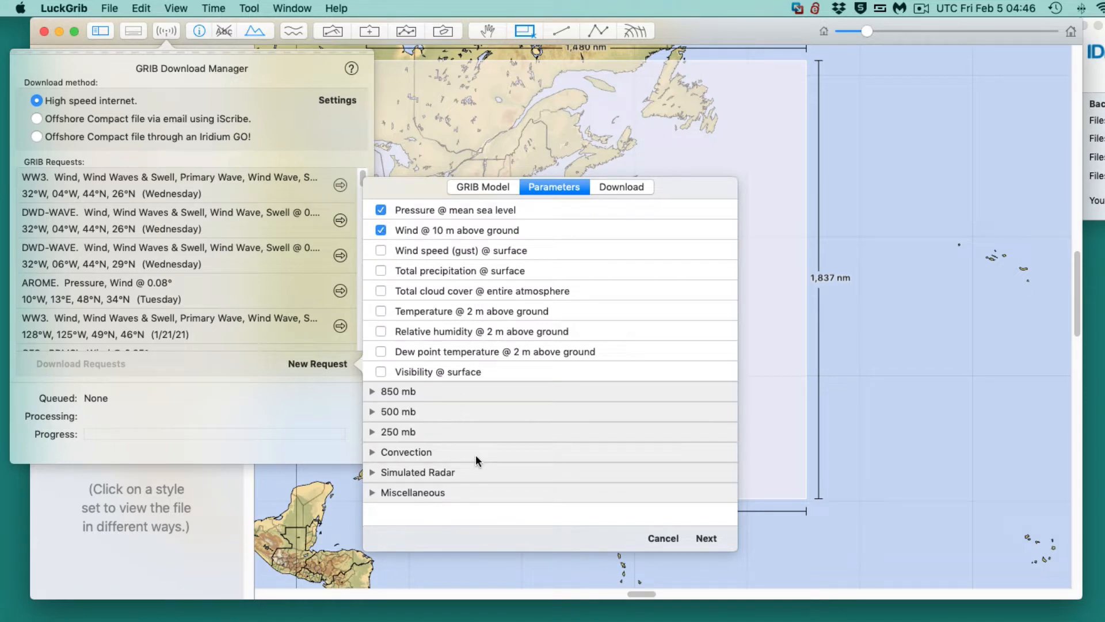
click(371, 472)
click(371, 472)
click(662, 538)
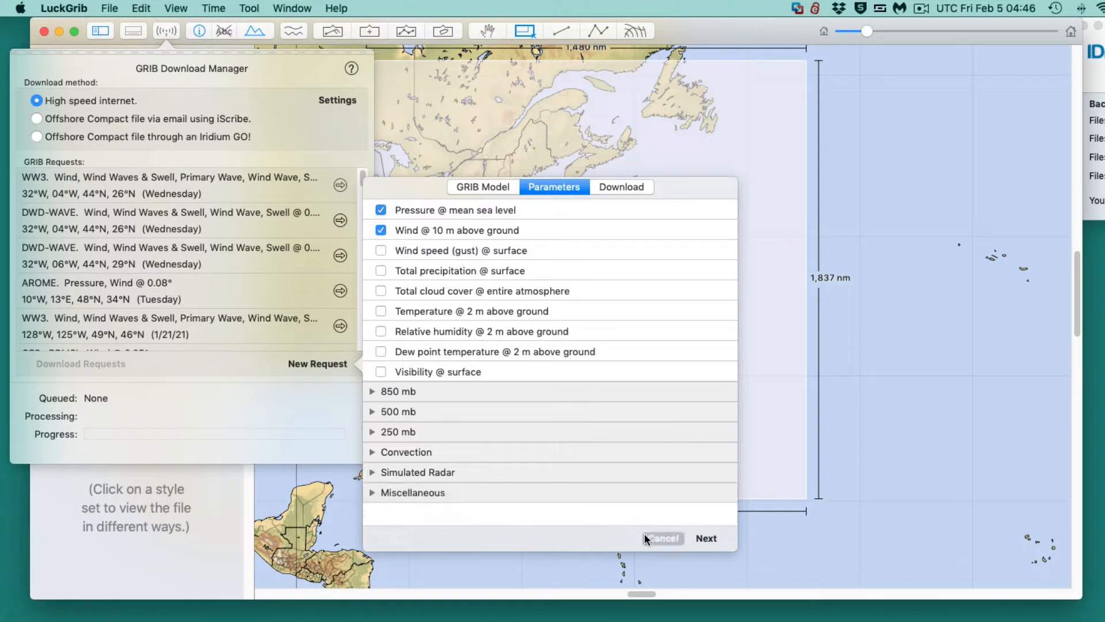
click(708, 538)
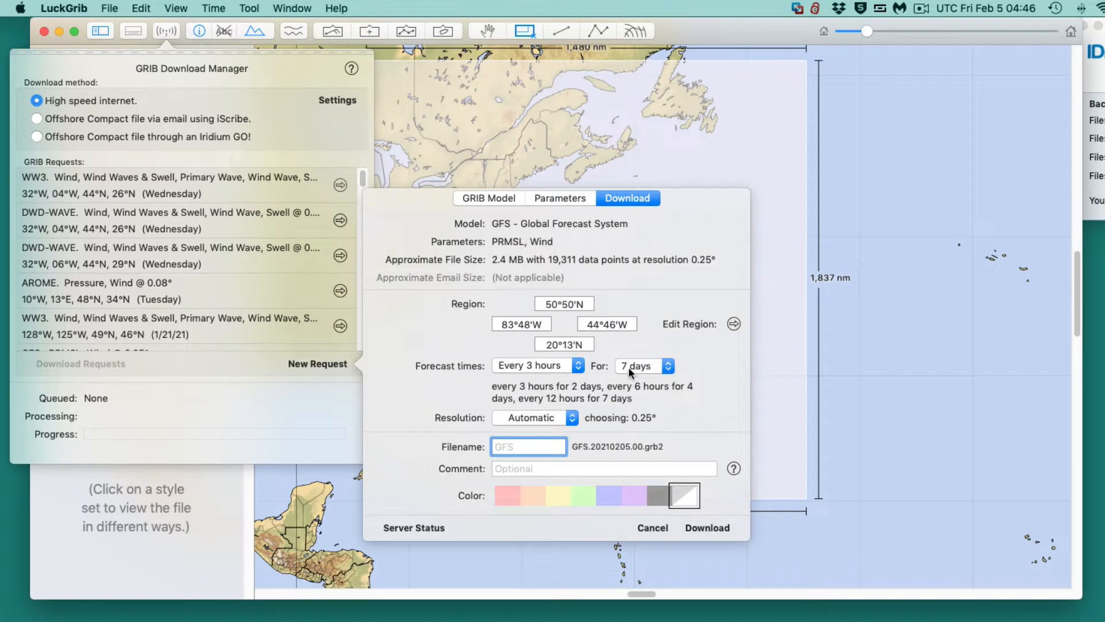
- Set the forecast times to every 6 hours for 6 days and download the GFS file
click(630, 366)
click(625, 352)
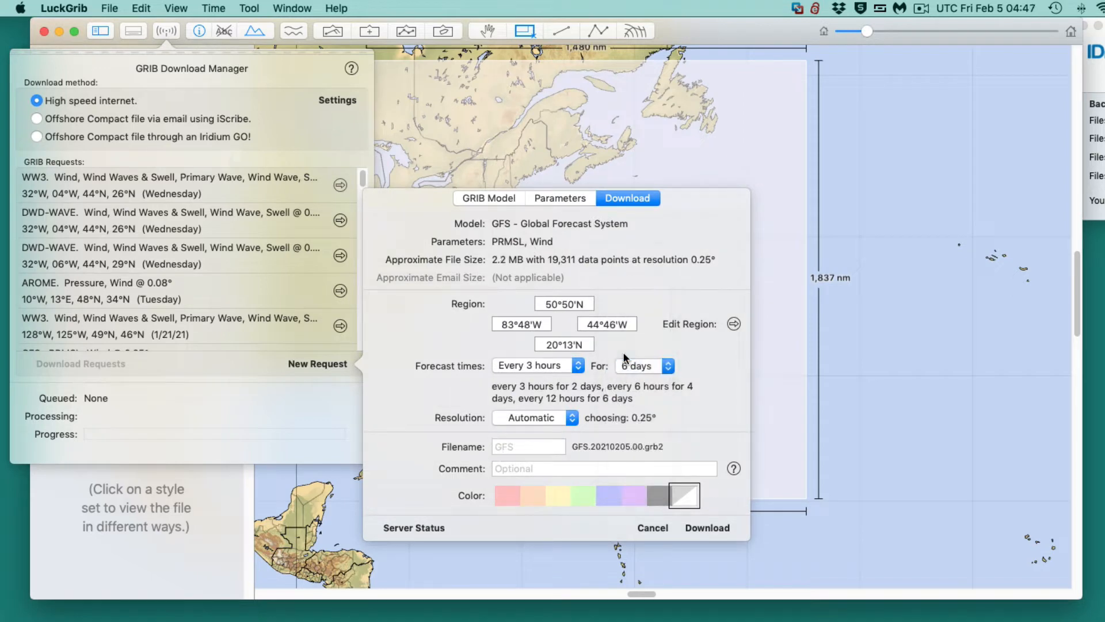
click(547, 367)
click(548, 368)
click(548, 364)
click(531, 380)
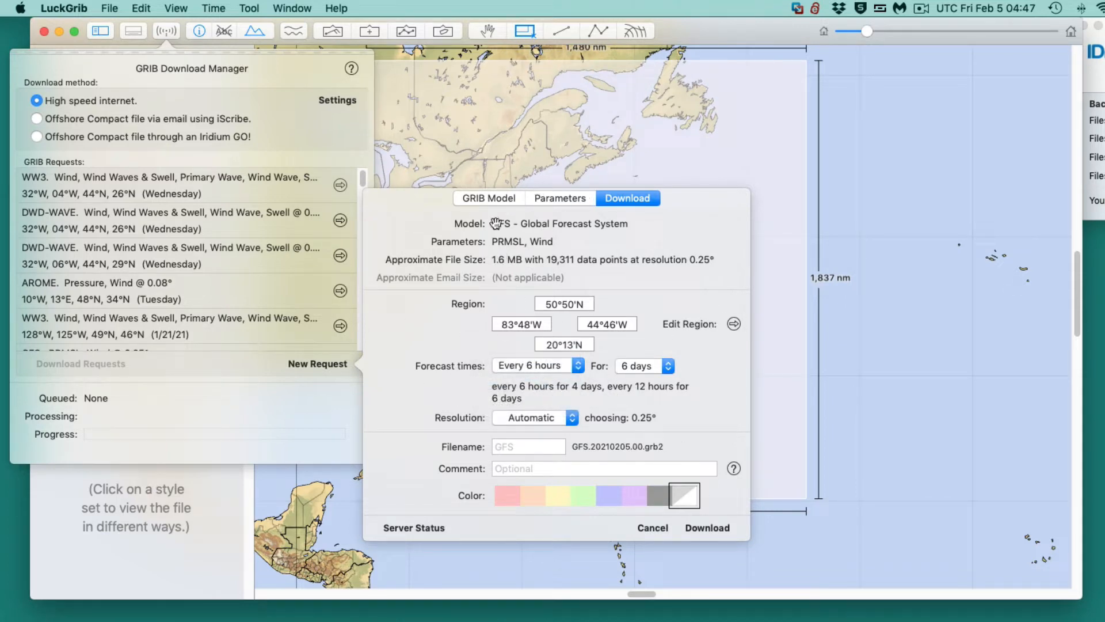
click(690, 527)
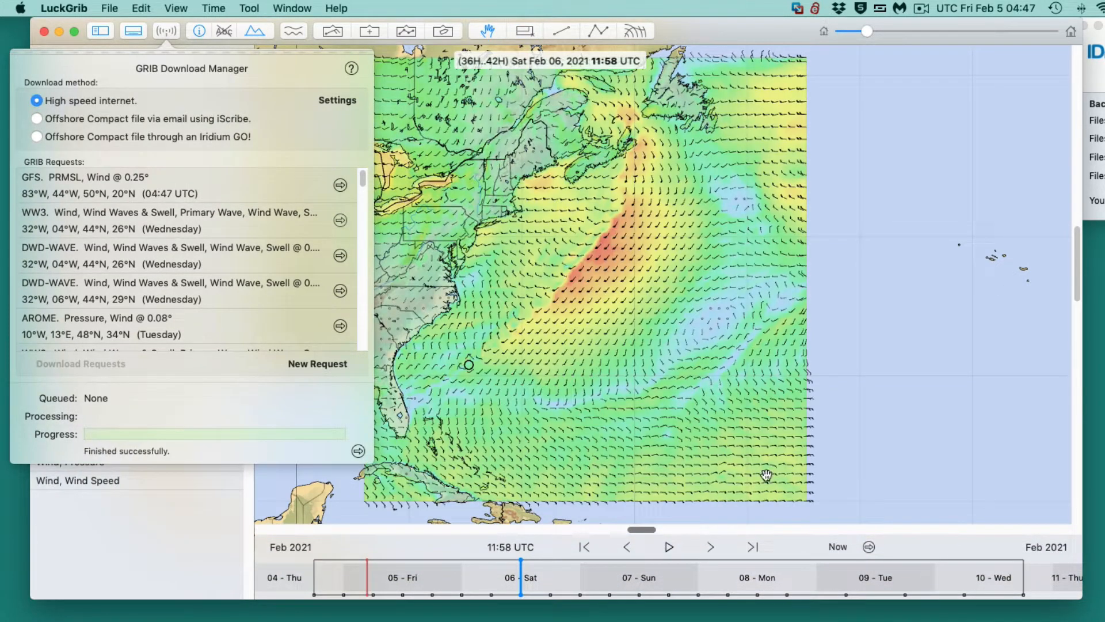
- Close the download manager and show the forecast at its start time, Thu Feb 04, 2021 18:00 UTC
click(704, 288)
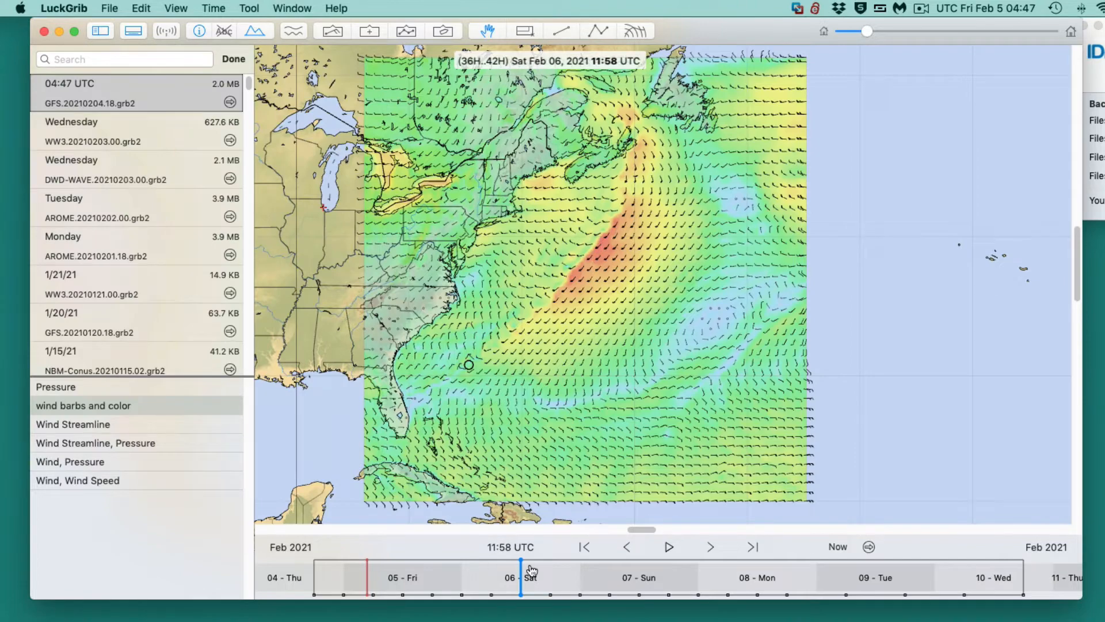
drag(522, 566, 296, 561)
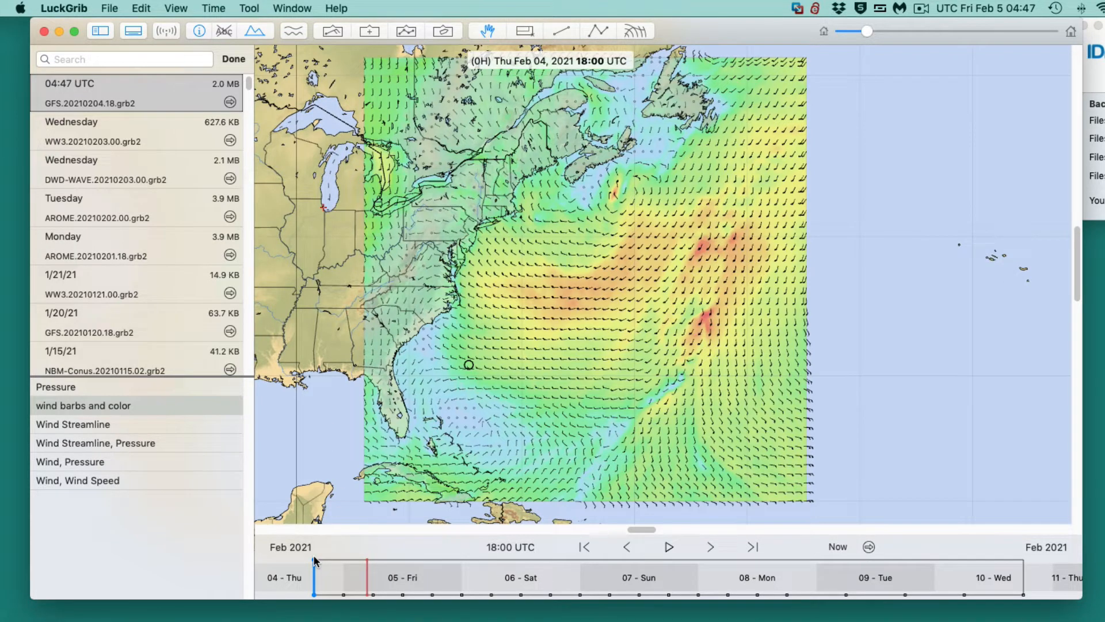
mouse_move(318, 570)
mouse_down()
mouse_move(371, 569)
mouse_move(313, 570)
mouse_up()
- Add the mean sea level pressure contours to the wind barbs and color display
click(334, 33)
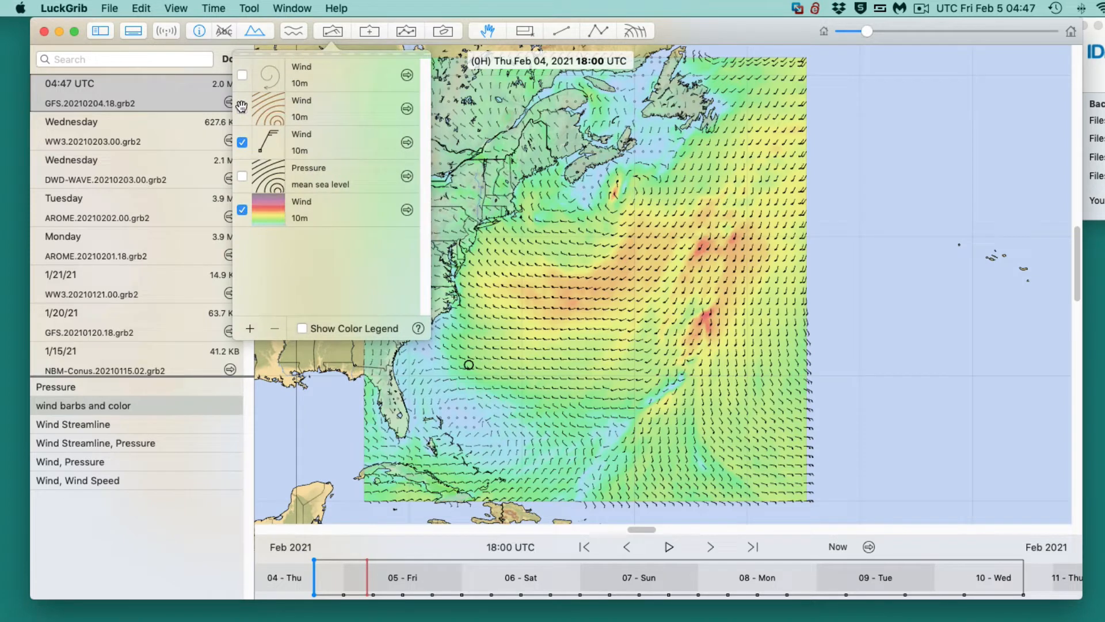
click(243, 176)
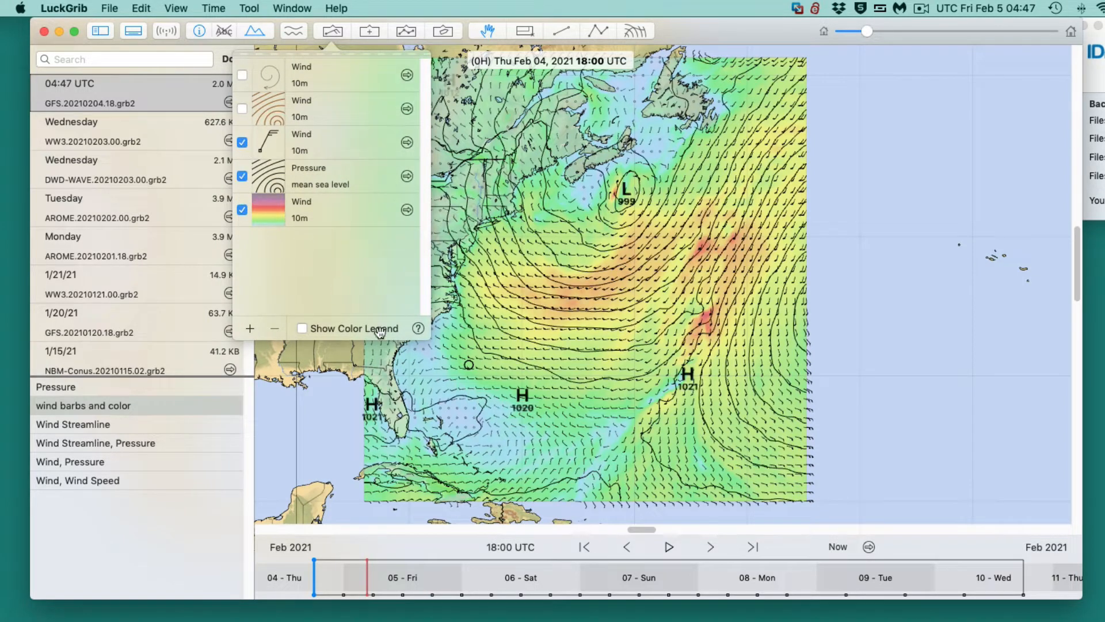
click(326, 430)
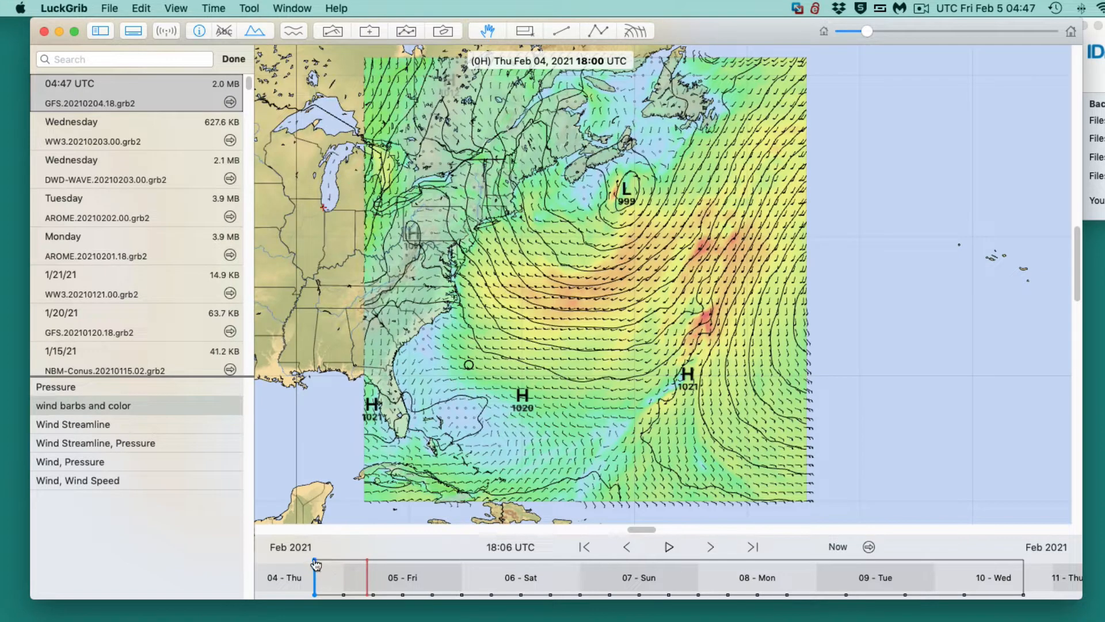
- Advance the forecast to Sat Feb 06, 2021 12:00 UTC and open the meteogram beside the map
drag(316, 564, 501, 567)
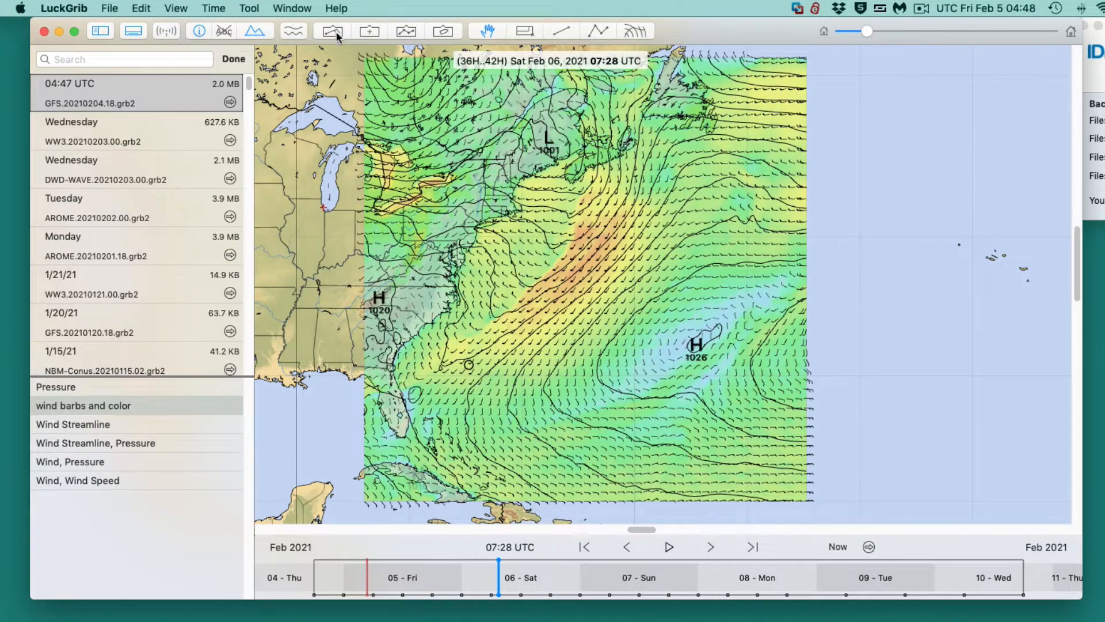
click(293, 33)
drag(311, 68, 850, 321)
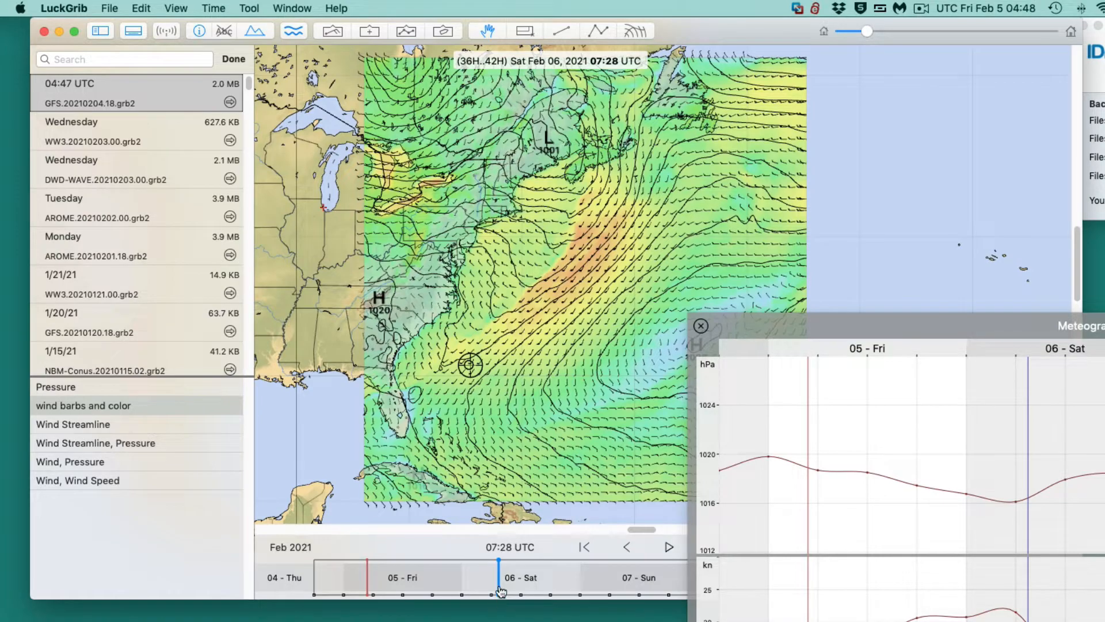
mouse_move(500, 591)
mouse_down()
mouse_move(526, 594)
mouse_move(511, 594)
mouse_up()
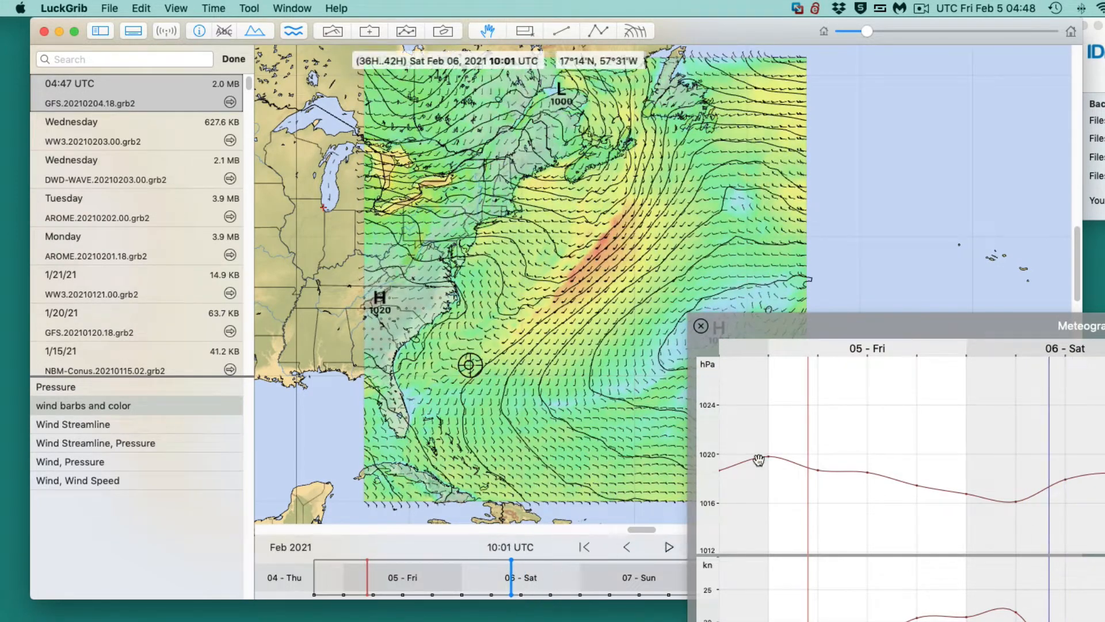
drag(775, 332, 894, 318)
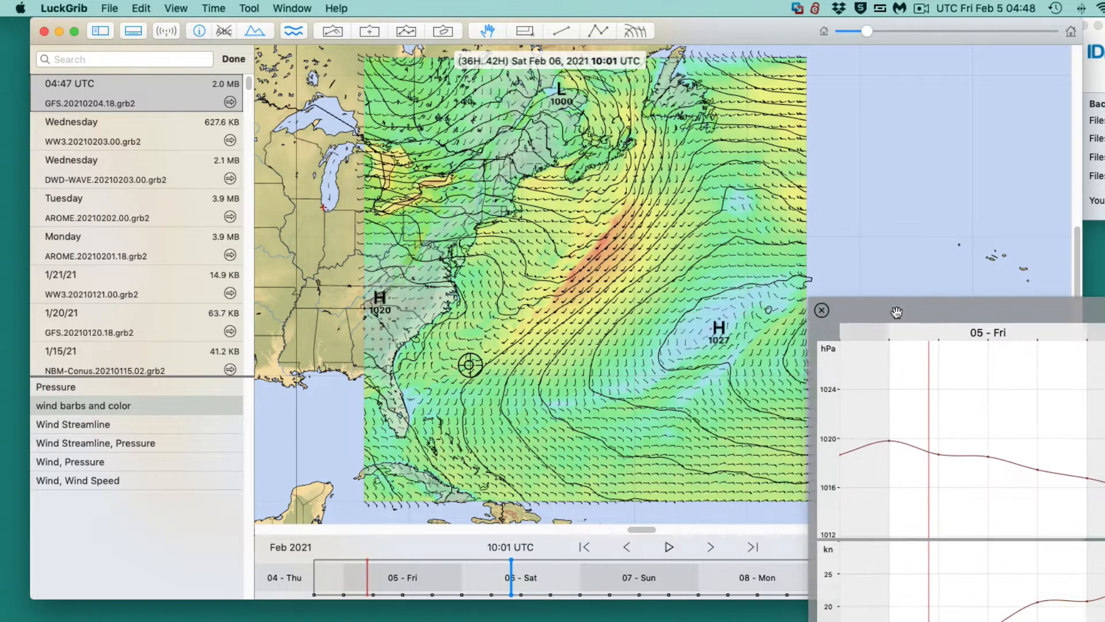
click(710, 547)
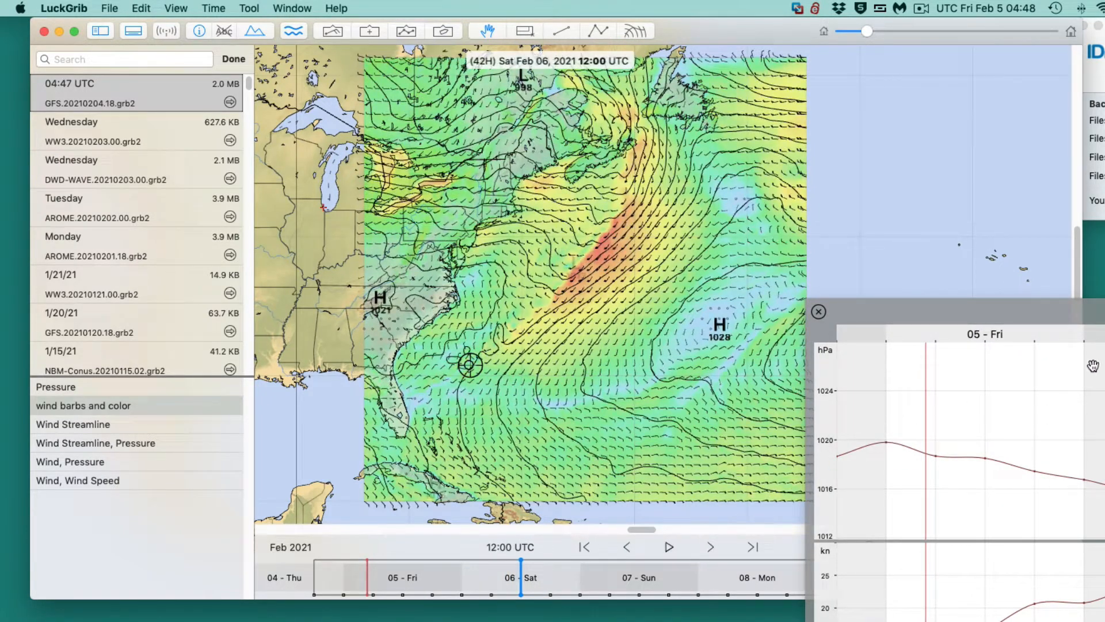
- Compare the meteogram's pressure and wind curves with the map at Sat Feb 06, 2021 11:16 UTC, and close the meteogram
drag(1076, 317, 486, 85)
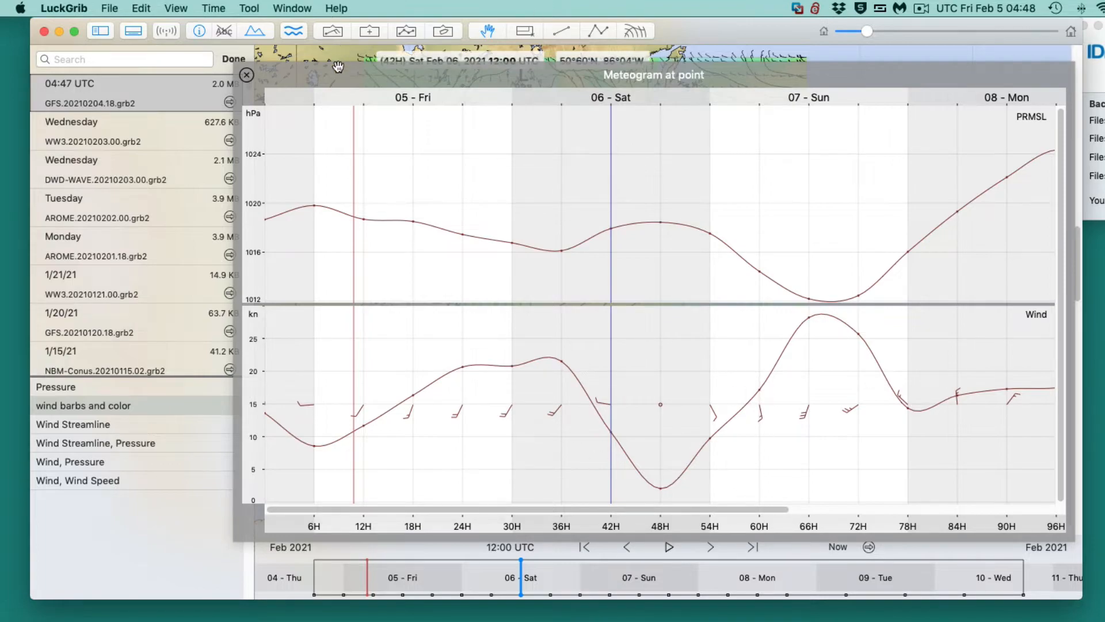
drag(436, 83, 1104, 188)
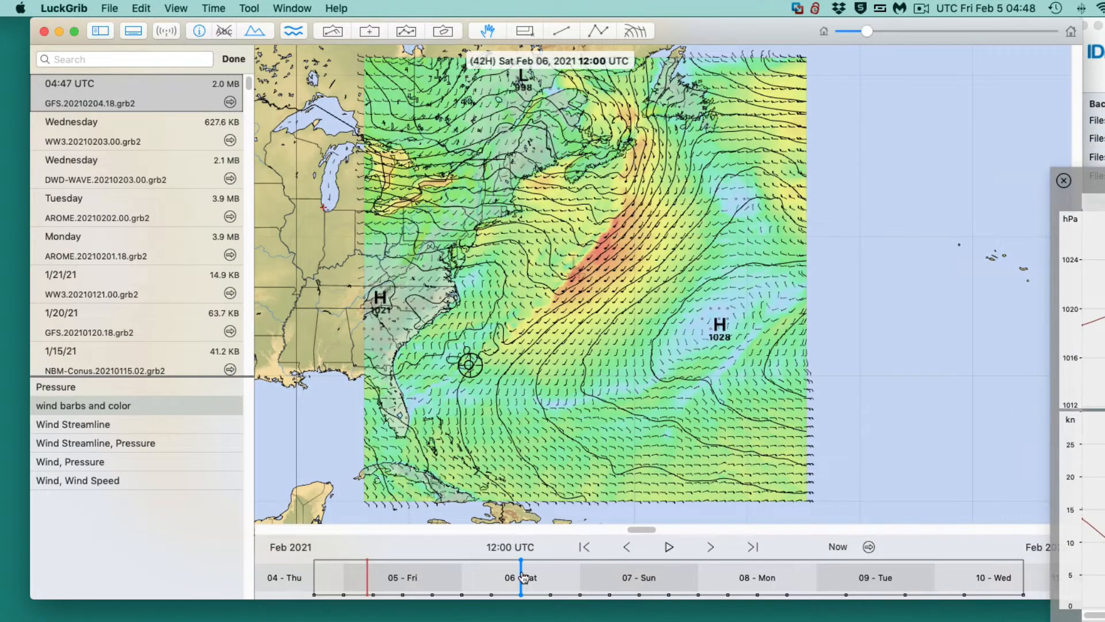
mouse_move(521, 566)
mouse_down()
mouse_move(433, 559)
mouse_move(637, 571)
mouse_move(410, 573)
mouse_move(454, 563)
mouse_move(436, 573)
mouse_move(518, 579)
mouse_up()
drag(1104, 185, 255, 50)
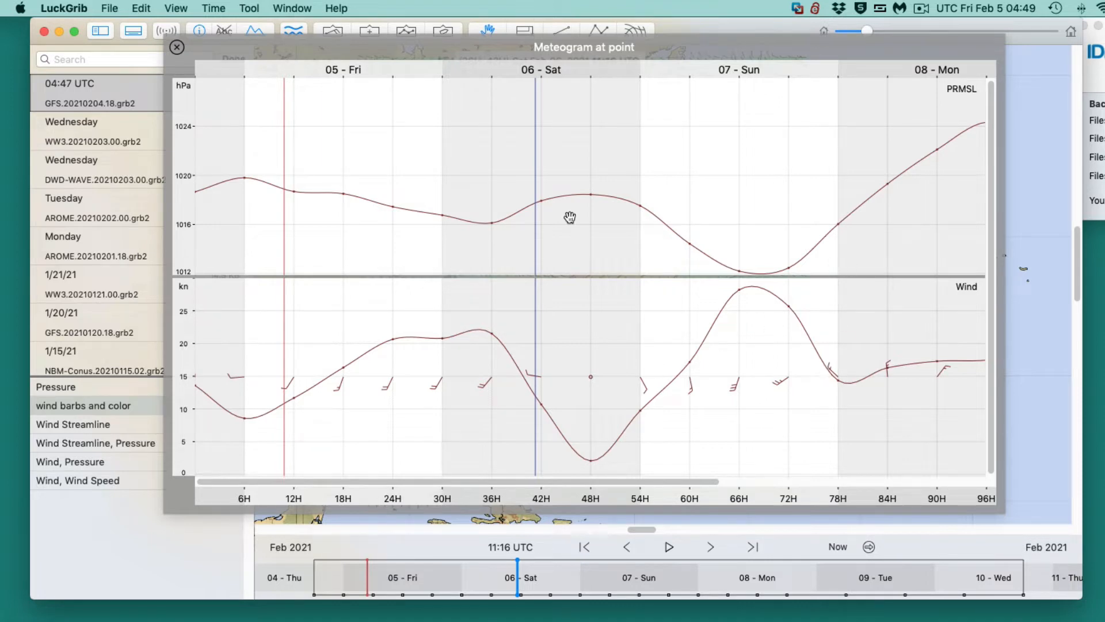
drag(452, 50, 993, 231)
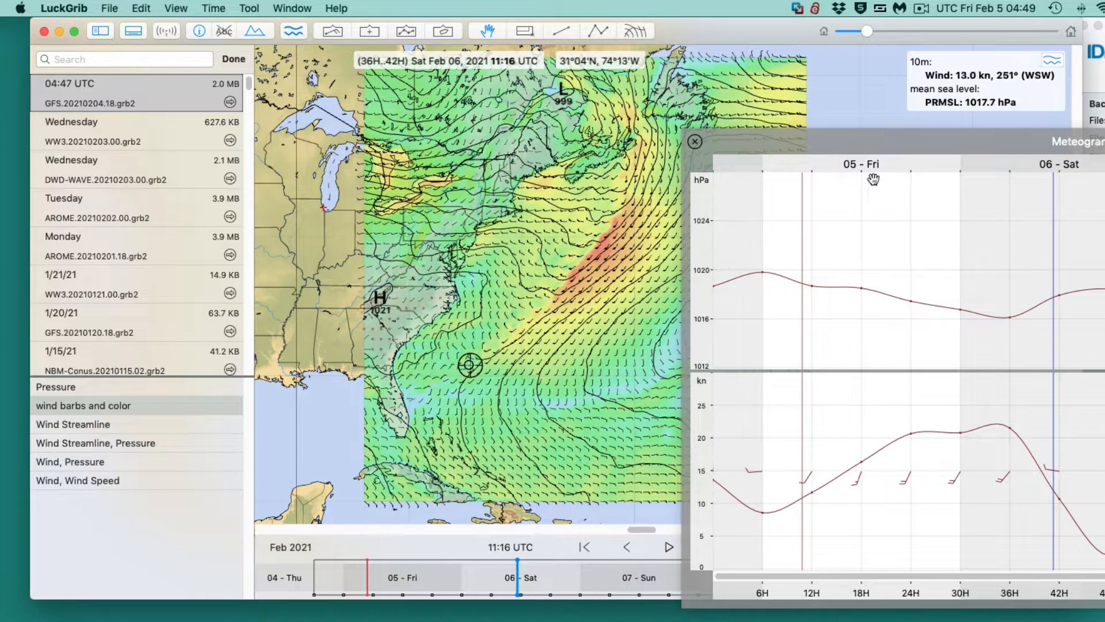
drag(848, 150, 452, 2)
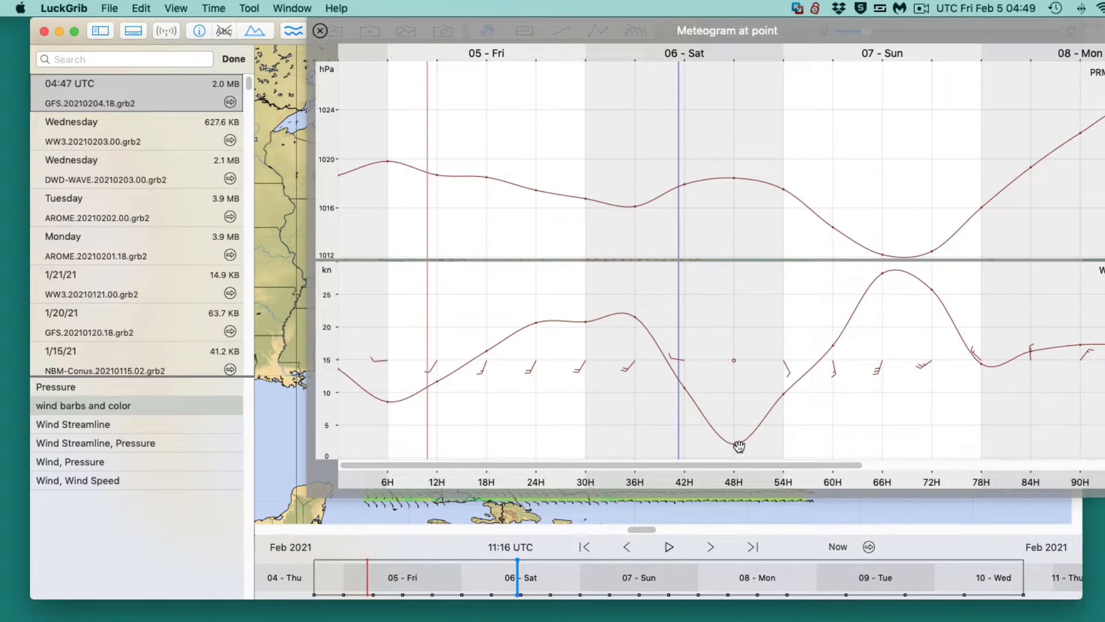
drag(357, 30, 450, 48)
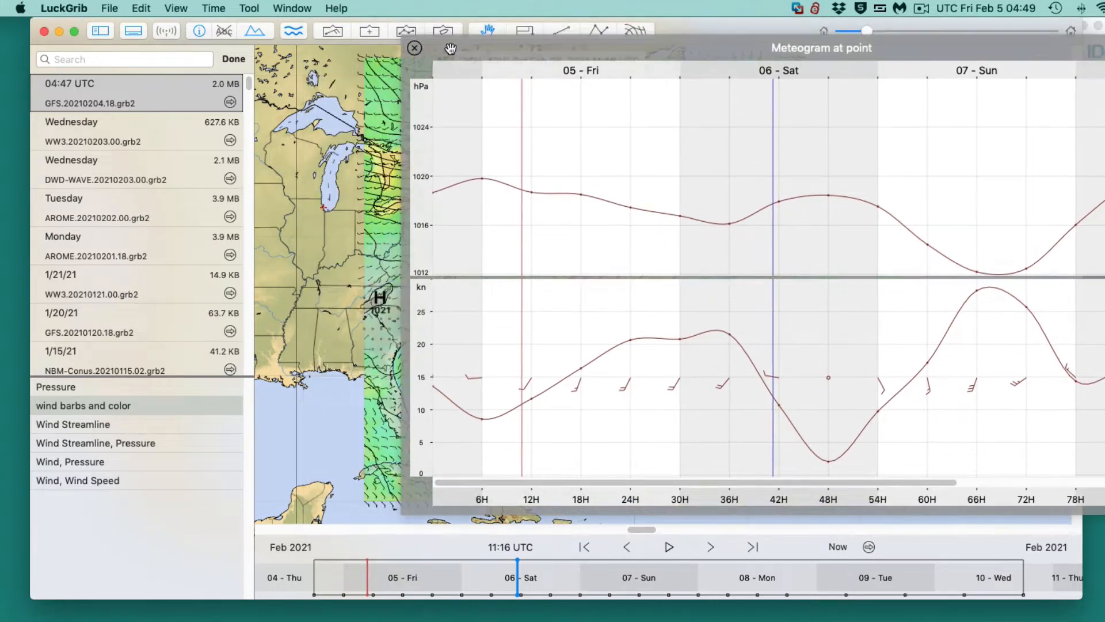
click(415, 48)
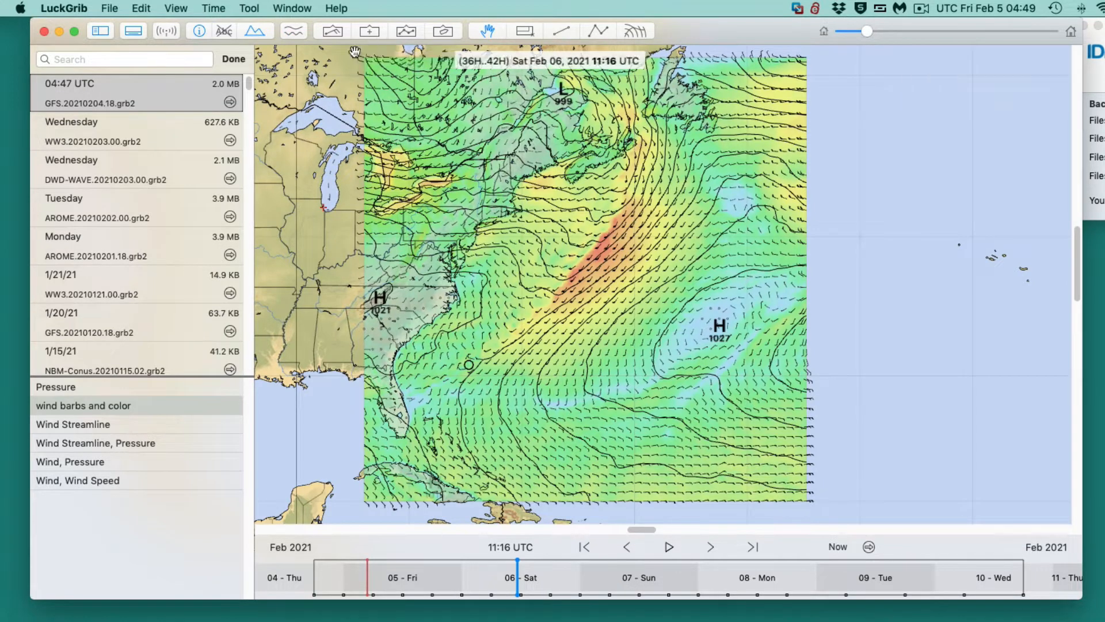
- Outline a slightly larger region of about 2,307 by 1,888 nm around the forecast area and start a GFS Ensemble request for it
click(526, 32)
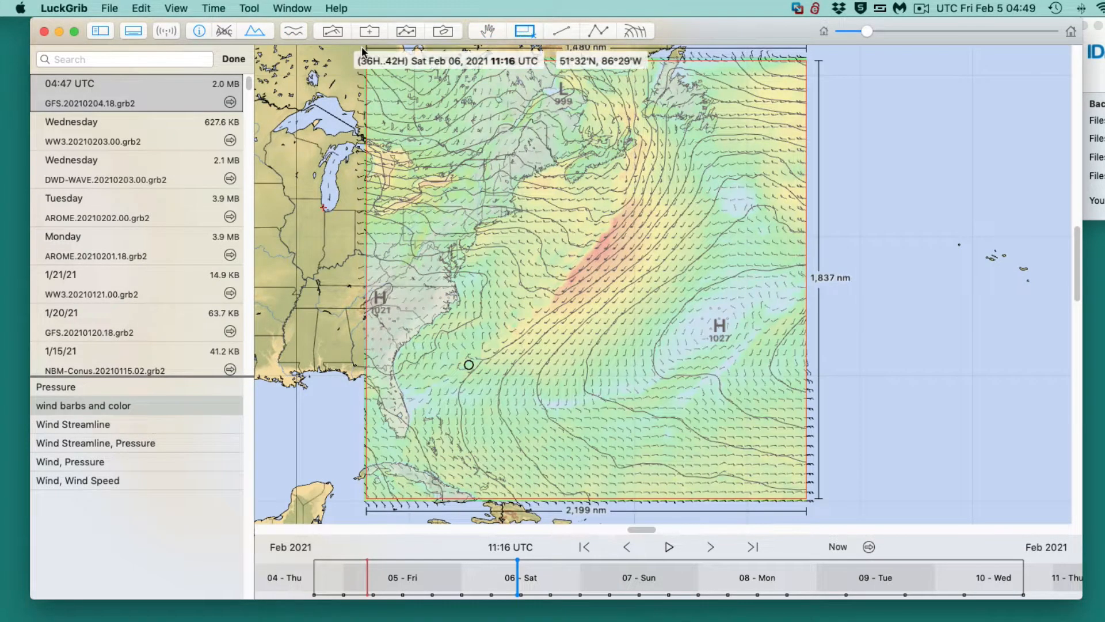
drag(360, 59, 820, 506)
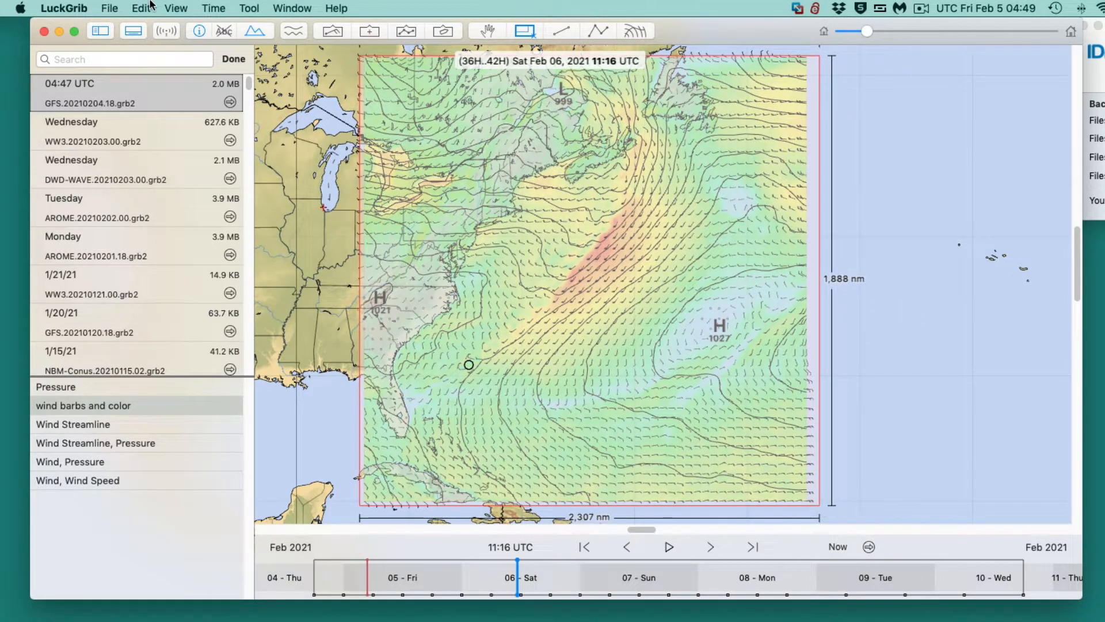
click(166, 31)
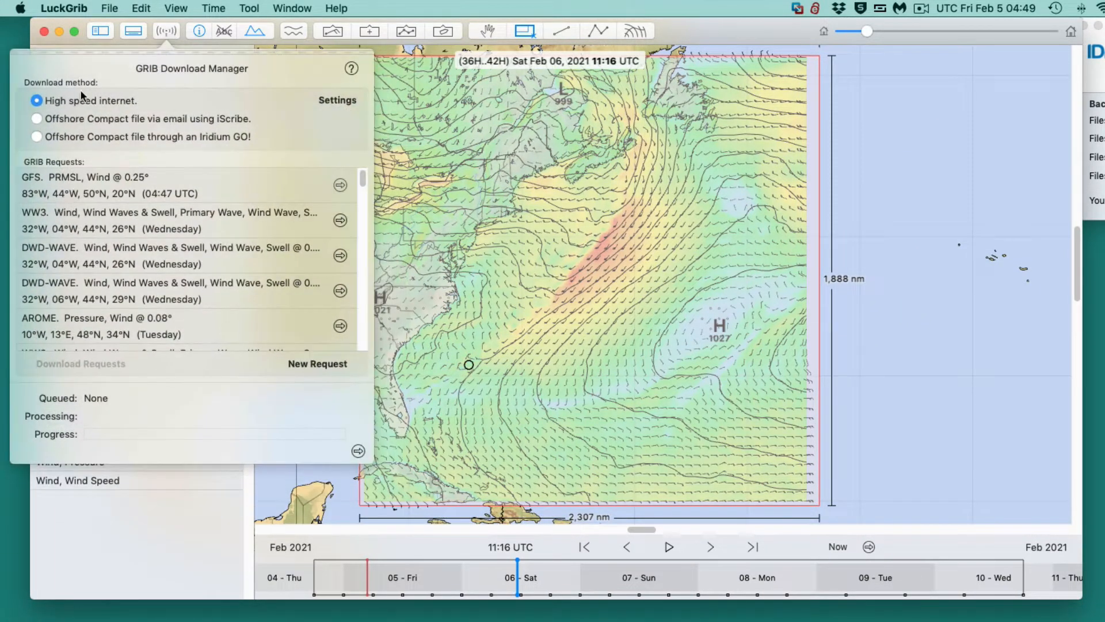
click(326, 367)
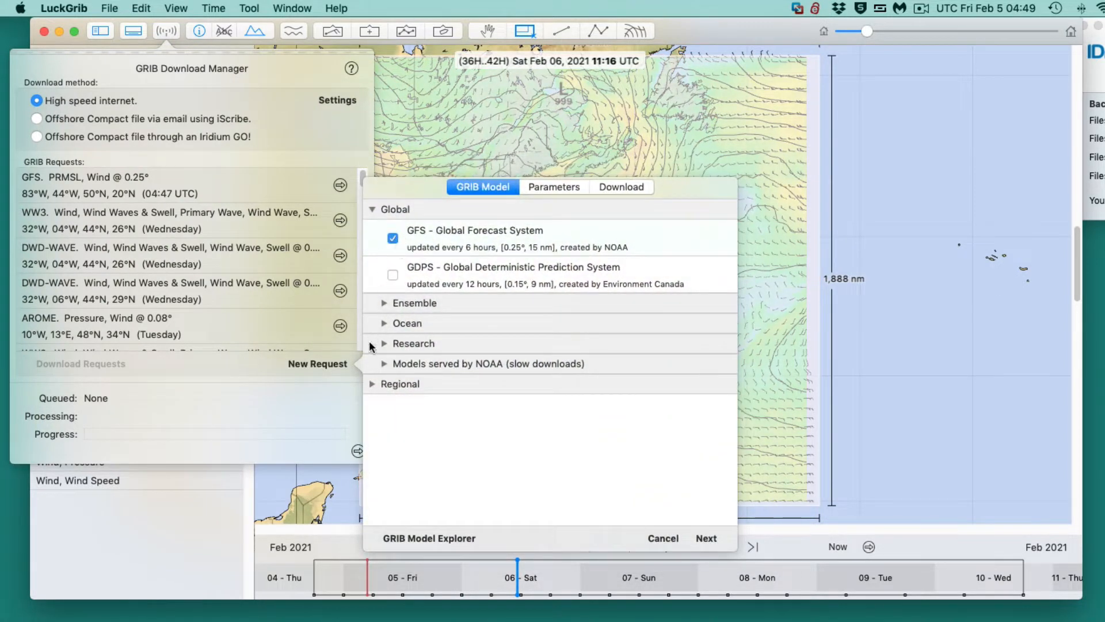
click(384, 303)
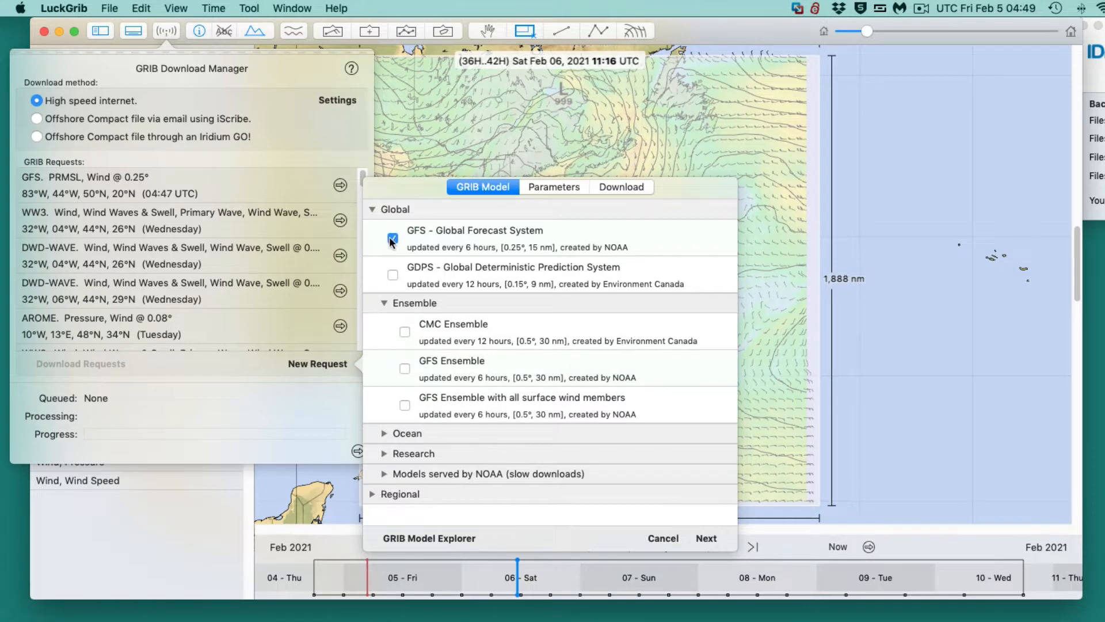
click(405, 369)
- Limit the GFS Ensemble parameters to mean pressure, 10 m wind and wind standard deviation, deselecting pressure standard deviation and control-member pressure and wind
click(546, 190)
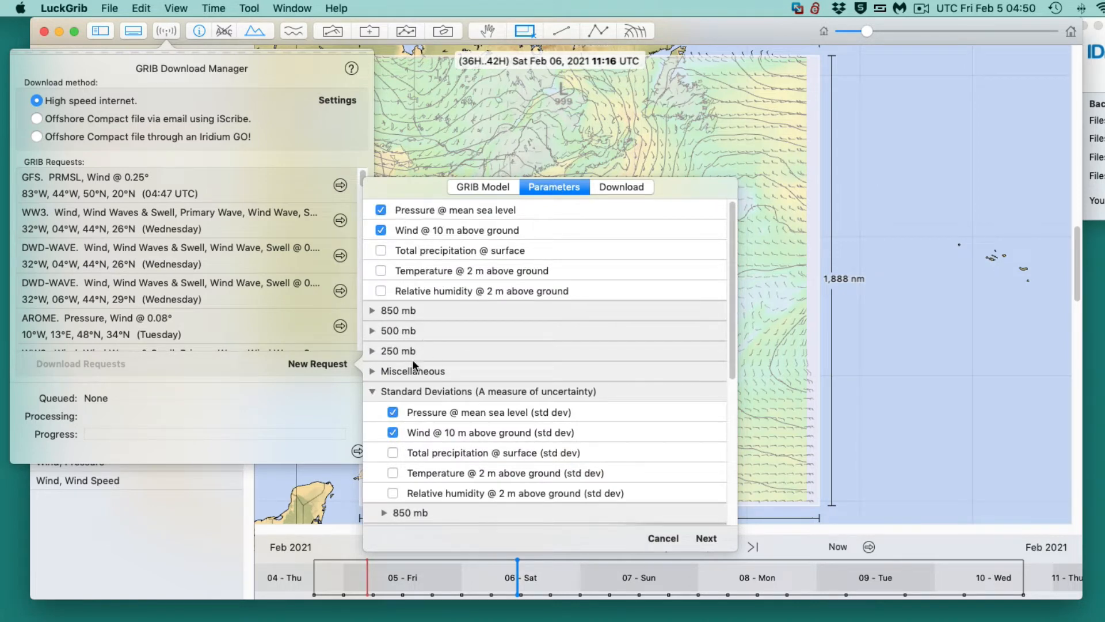
click(393, 412)
scroll(512, 446, down, 5)
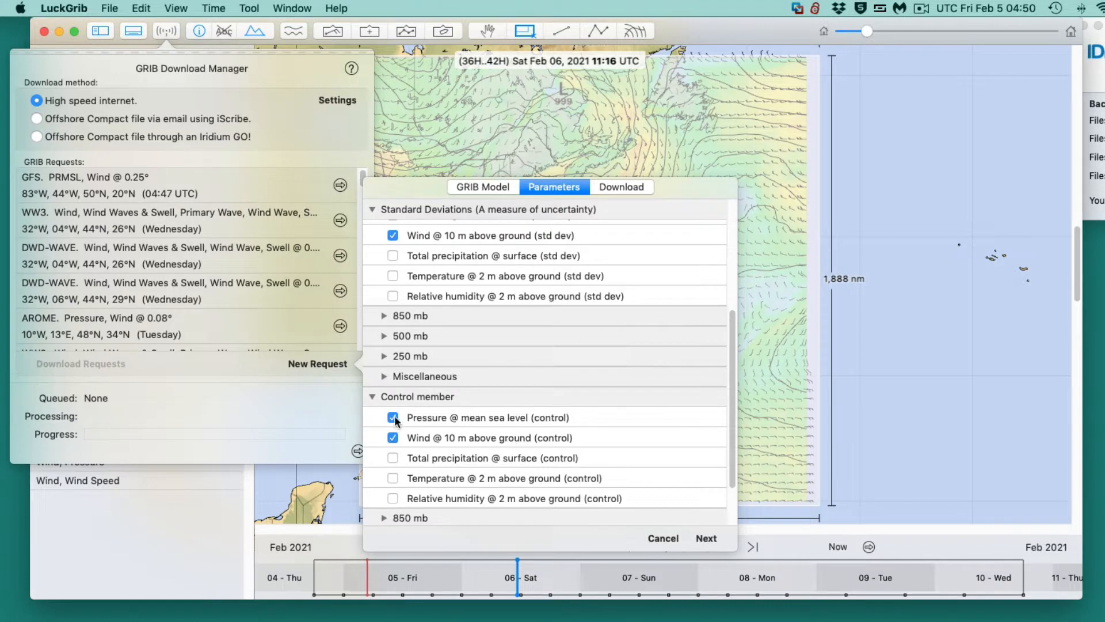
click(392, 417)
click(393, 438)
scroll(571, 420, down, 2)
scroll(571, 420, up, 8)
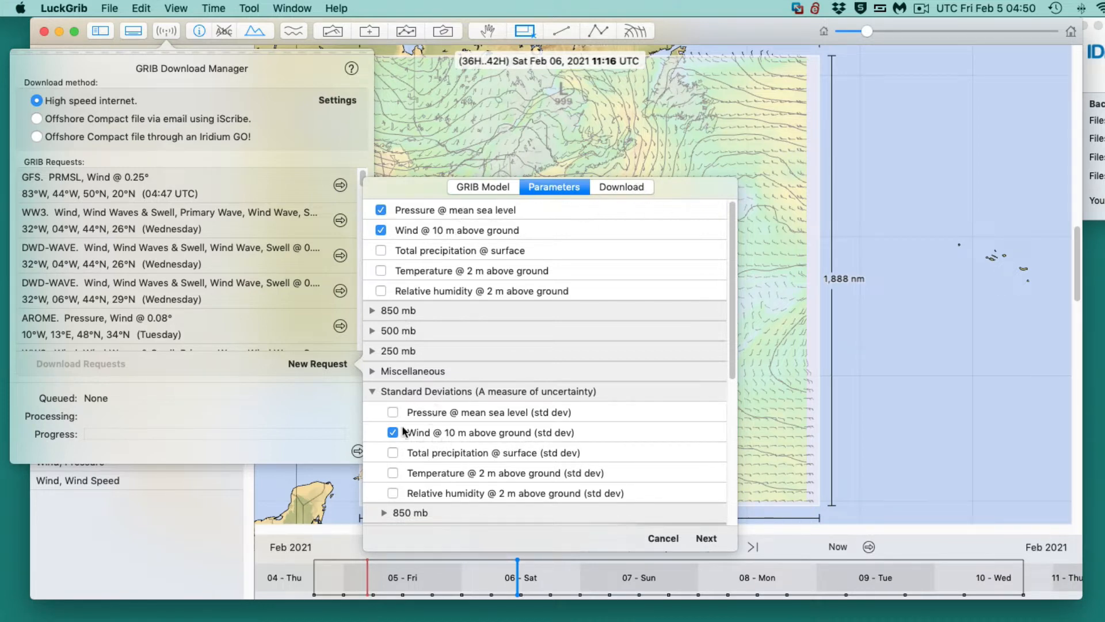
- Download the GFS Ensemble forecast every 6 hours for 6 days at automatic resolution, and dismiss the GRIB Download Manager
click(621, 186)
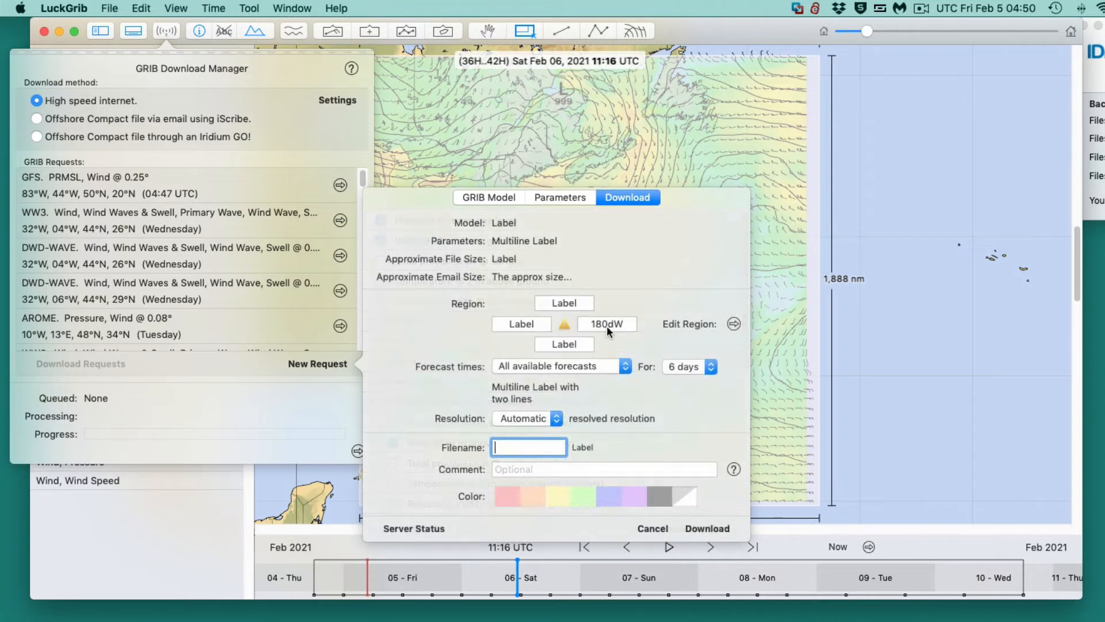
click(668, 367)
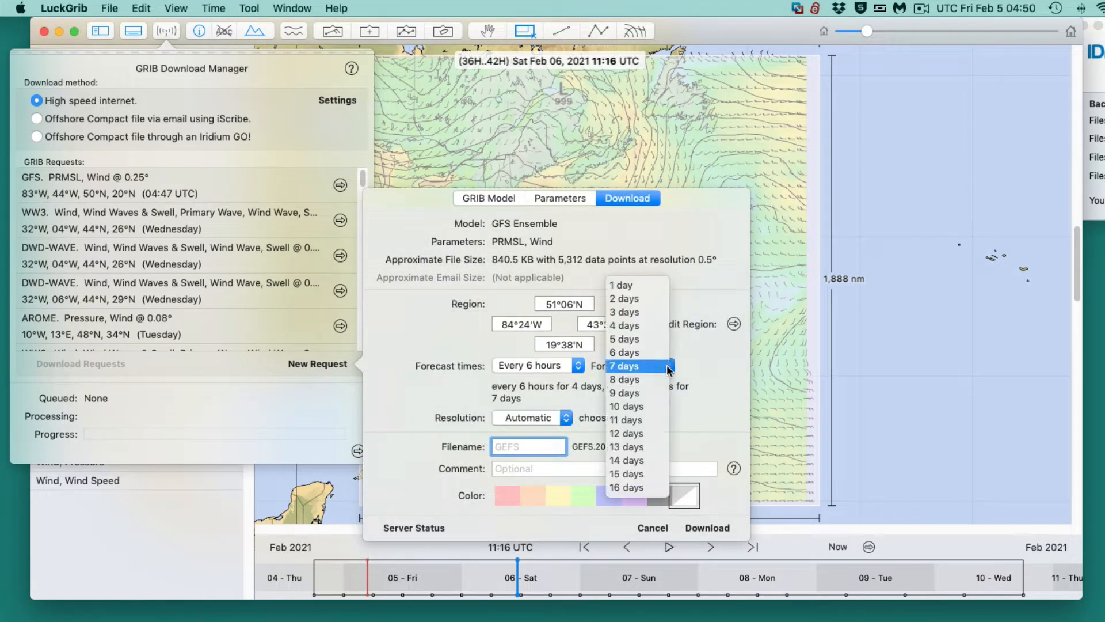
click(627, 353)
click(544, 369)
click(543, 368)
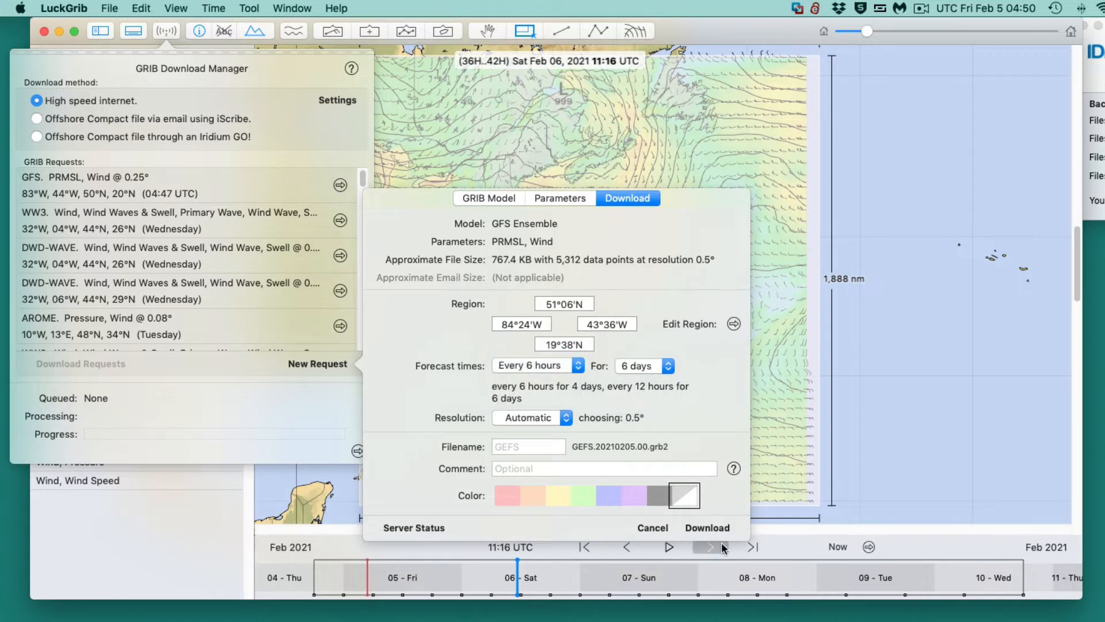
click(713, 527)
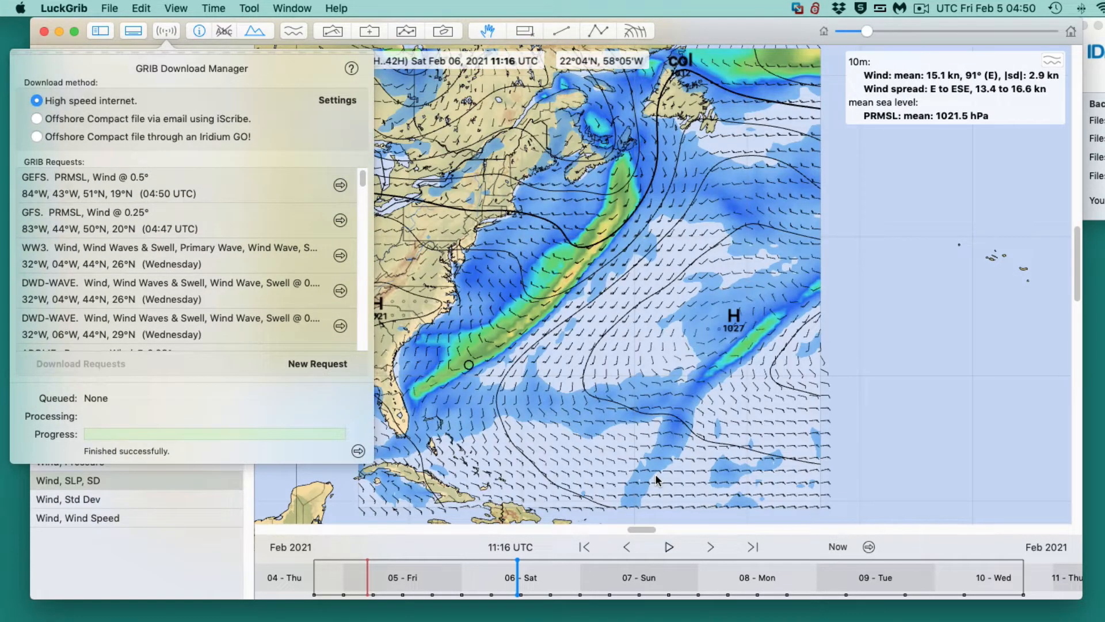
click(506, 146)
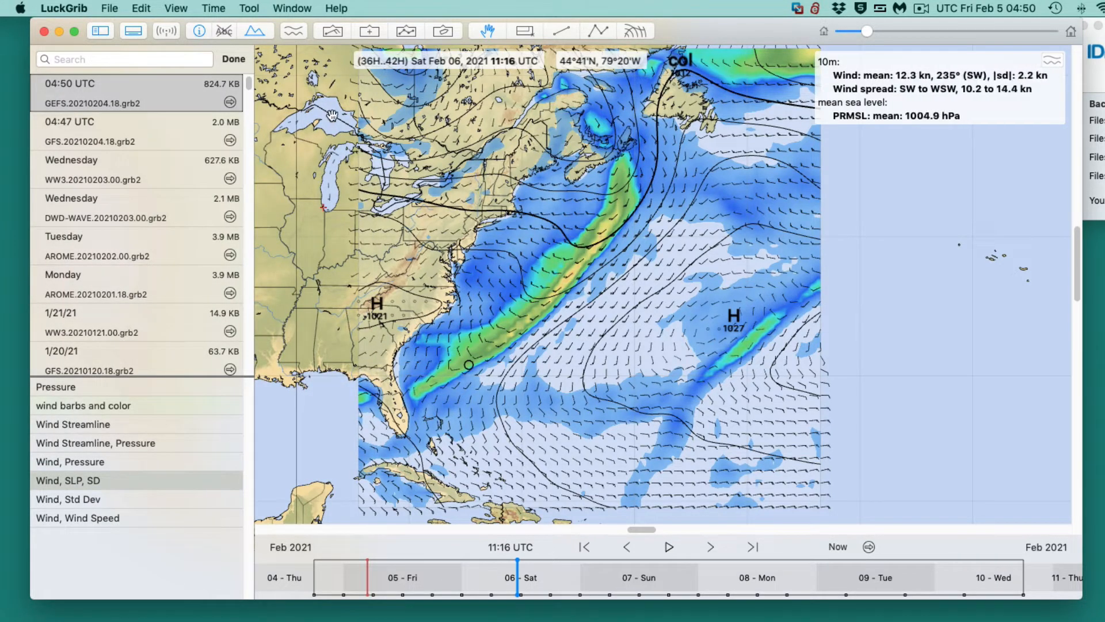
- Check the point meteogram of the GFS Ensemble file, and review which wind and pressure layers the map display uses
click(294, 31)
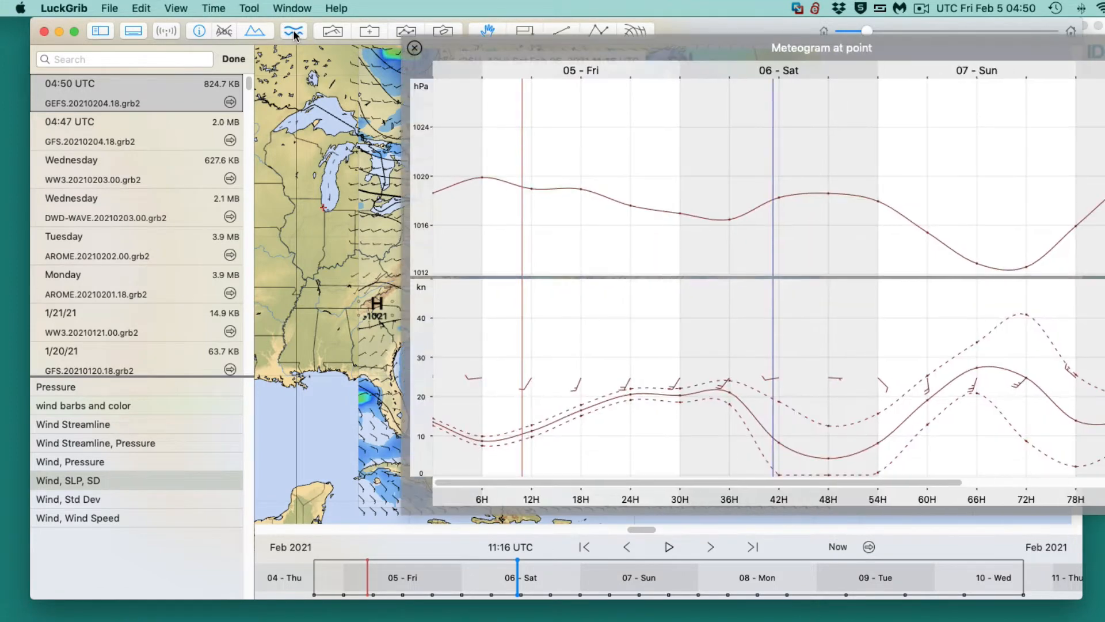
click(295, 33)
click(334, 36)
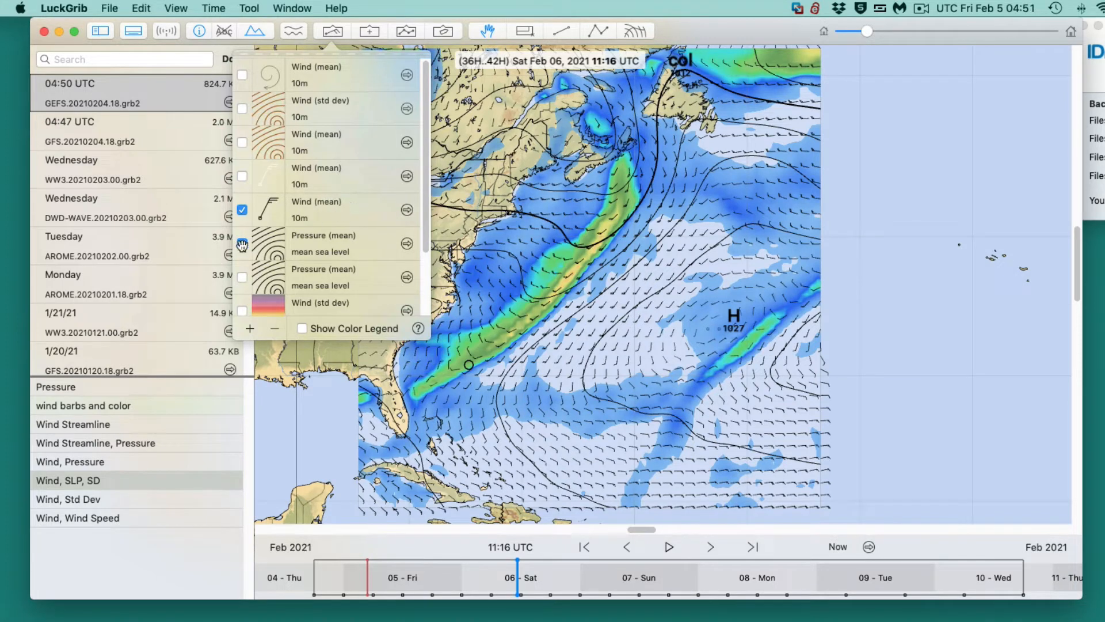
scroll(314, 265, down, 5)
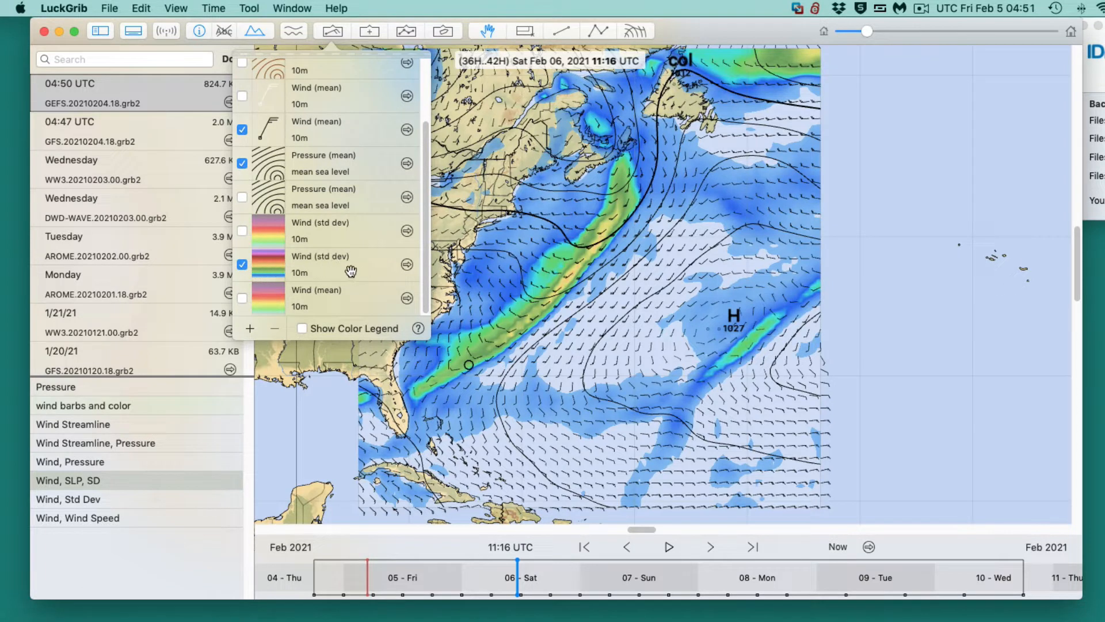
click(469, 193)
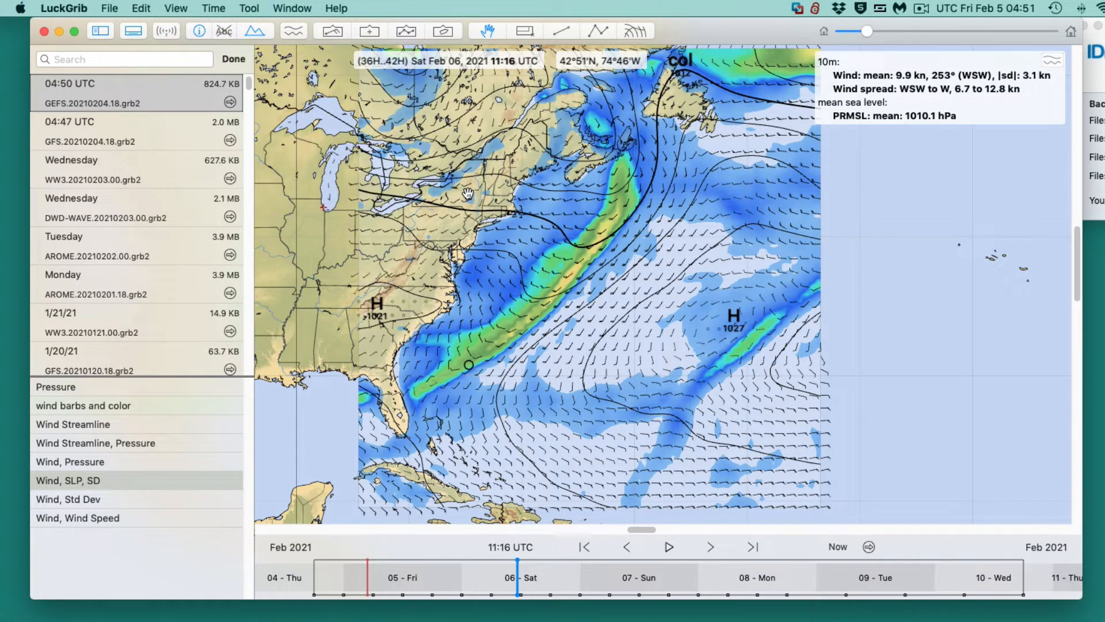
- Move the forecast back to Fri Feb 05, 2021 00:32 UTC and examine the wind standard deviation over the western Atlantic
scroll(496, 442, up, 3)
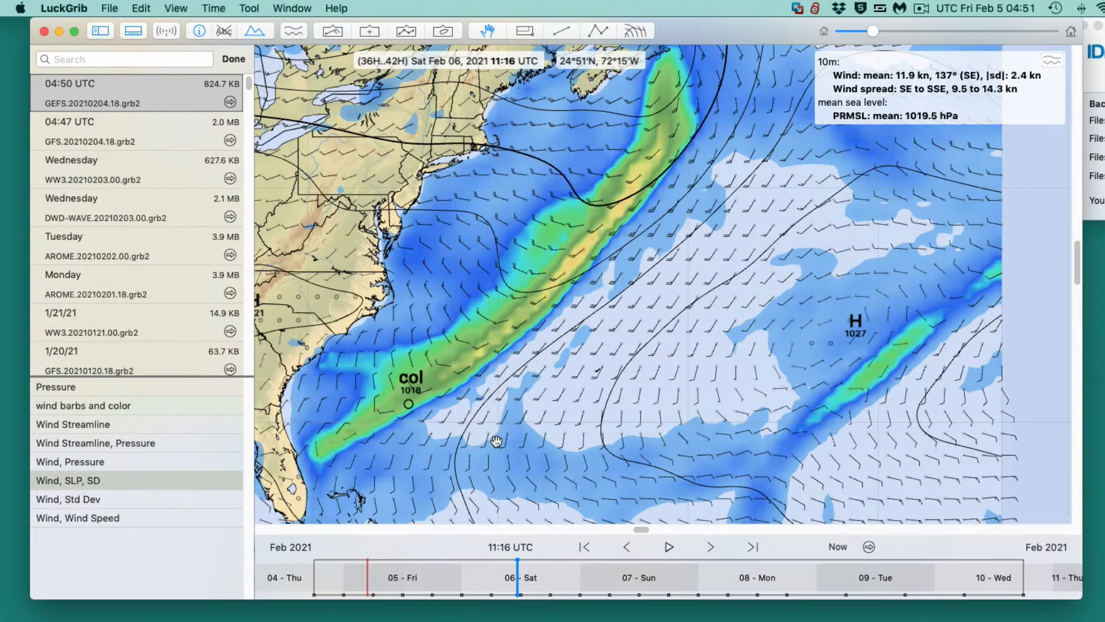
scroll(496, 442, down, 3)
mouse_move(517, 567)
mouse_down()
mouse_move(313, 563)
mouse_move(349, 559)
mouse_move(339, 553)
mouse_up()
scroll(555, 314, up, 3)
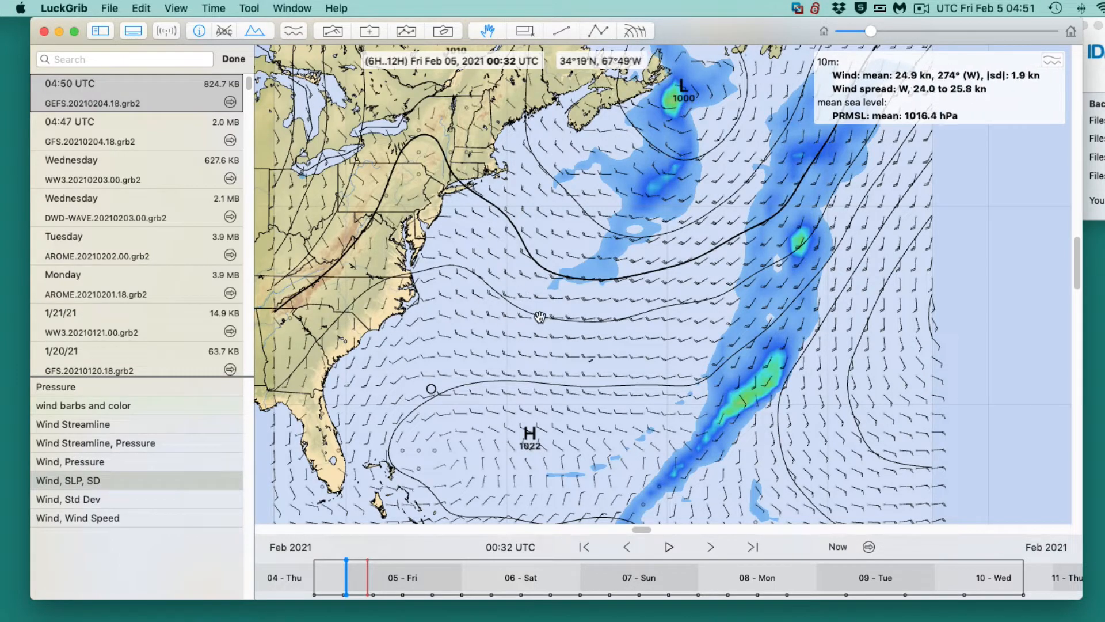
- Move the forecast to Sat Feb 06, 2021 09:17 UTC and examine the high wind-deviation band off the Carolina coast up close
mouse_move(347, 567)
mouse_down()
mouse_move(520, 582)
mouse_move(490, 583)
mouse_move(518, 580)
mouse_move(508, 580)
mouse_up()
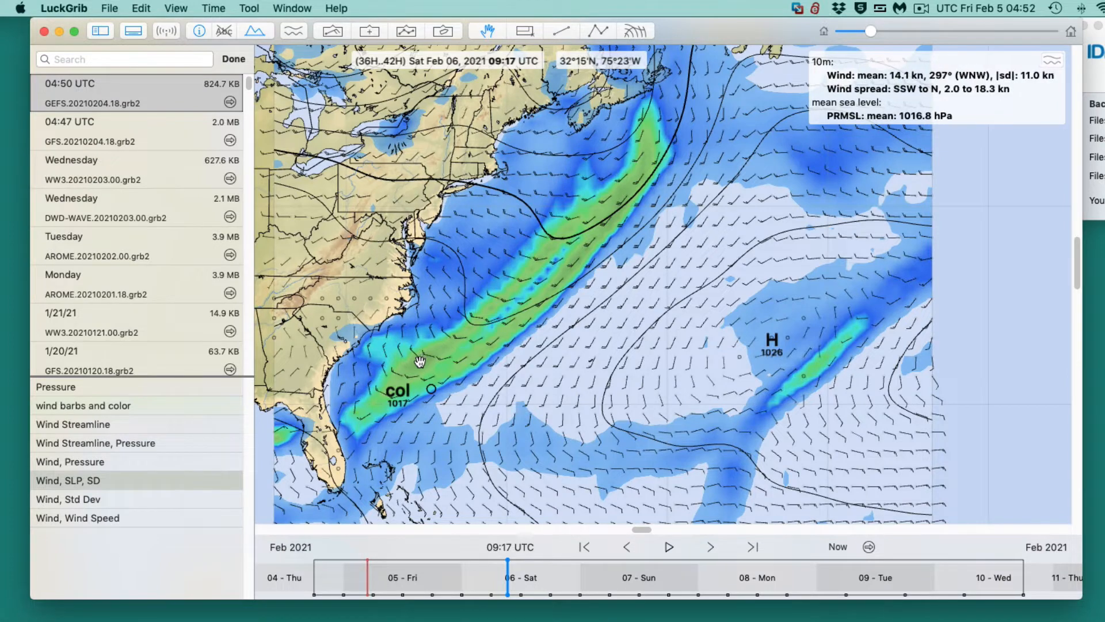
scroll(429, 363, up, 3)
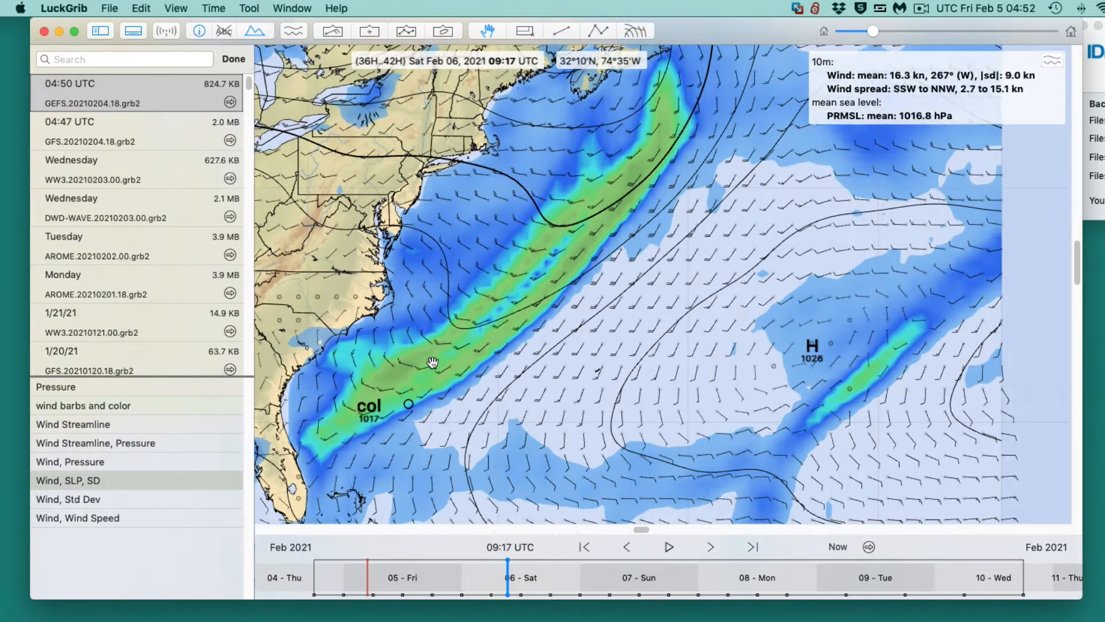
scroll(432, 362, up, 1)
drag(351, 395, 603, 353)
scroll(585, 373, up, 2)
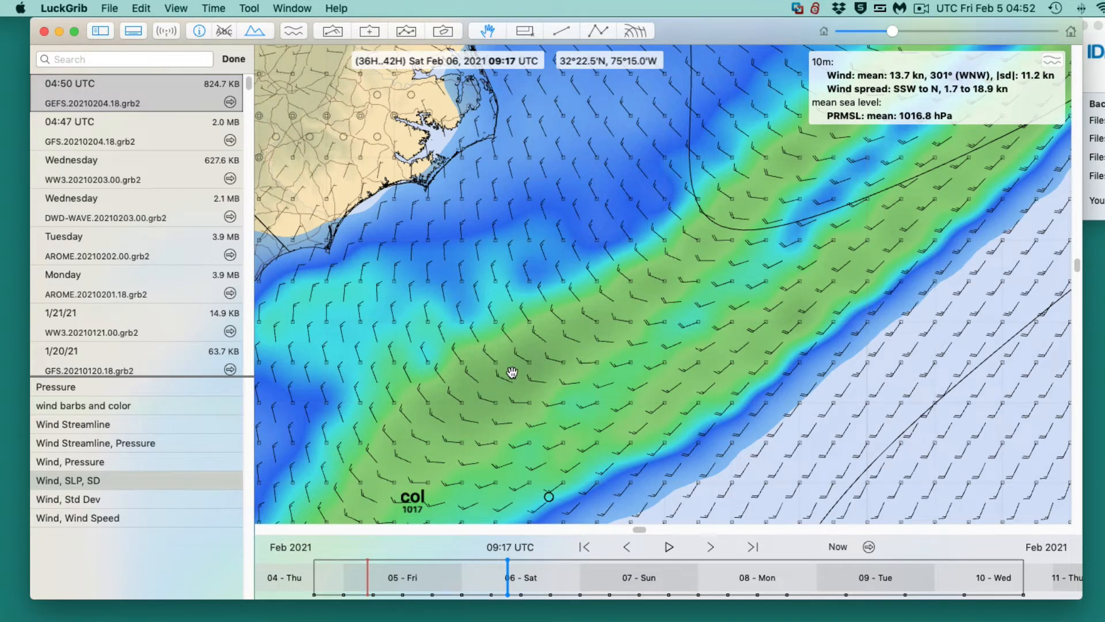
scroll(512, 373, down, 5)
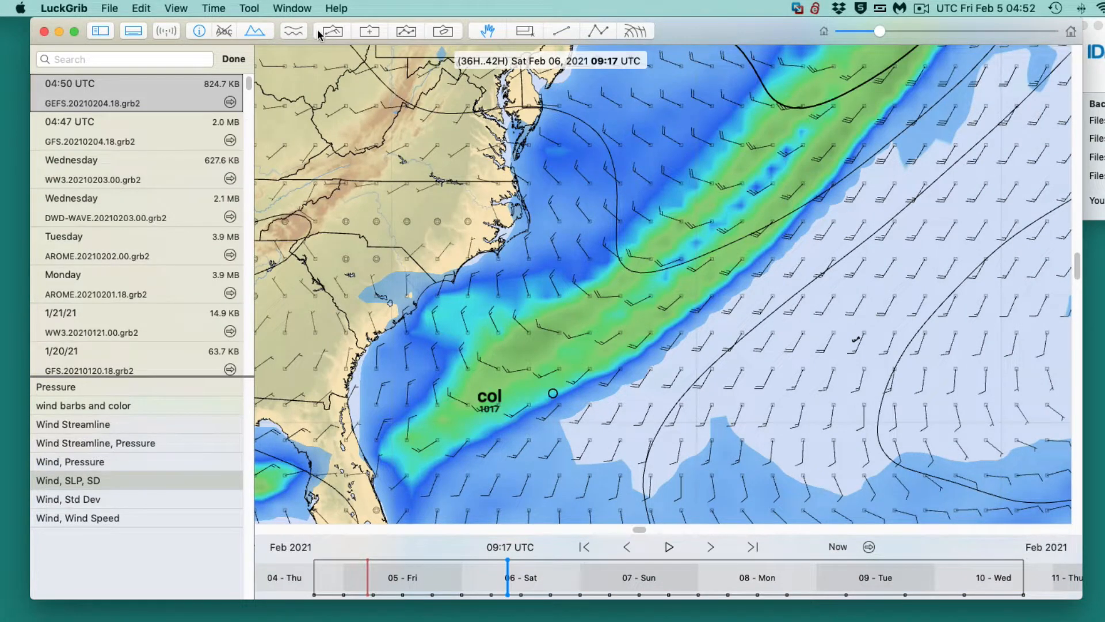
- Place the meteogram point on the circle marker beside the col offshore, examine its pressure and wind spread curves, and clear the meteogram off the map
click(295, 31)
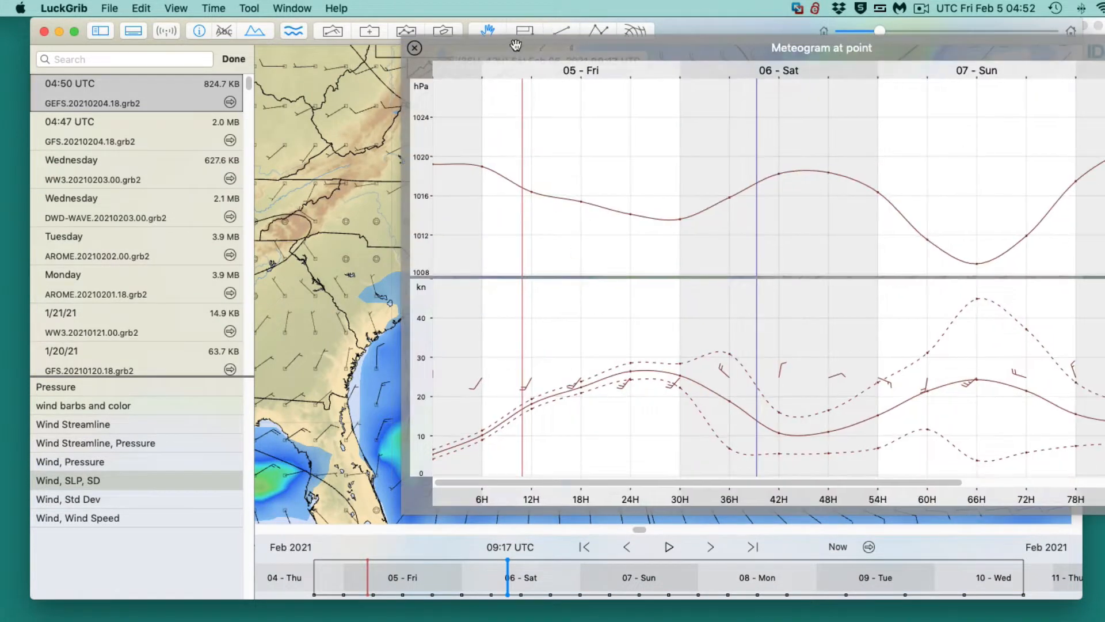
drag(516, 46, 912, 150)
drag(470, 365, 553, 394)
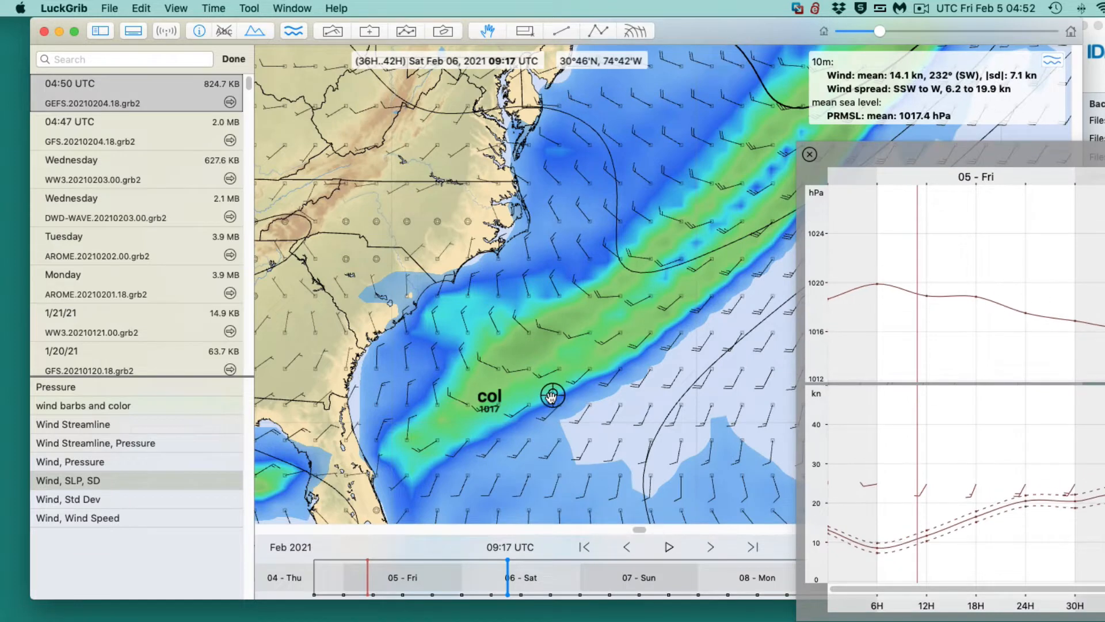
drag(987, 150, 401, 3)
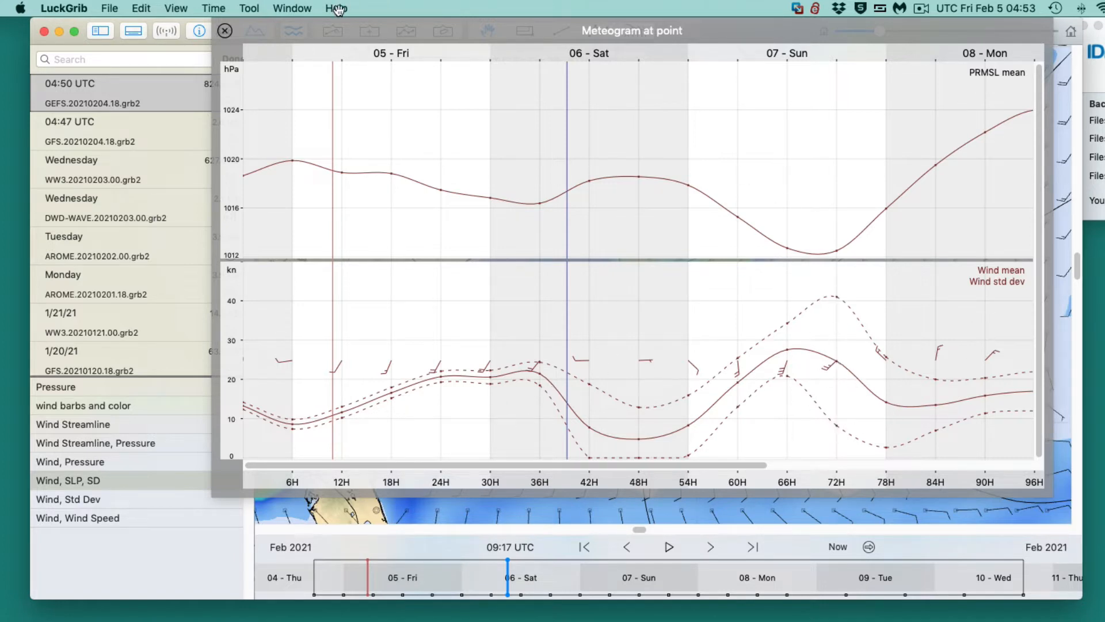
drag(324, 26, 553, 110)
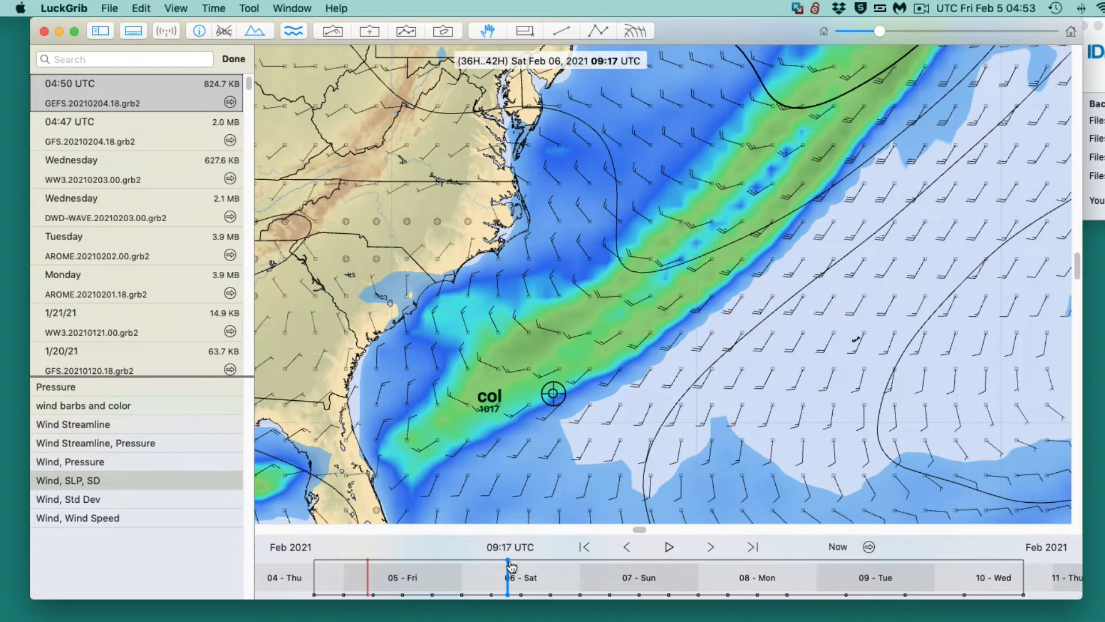
- Advance the forecast to Sun Feb 07, 2021 16:44 UTC and examine the wind uncertainty around the offshore low across the whole region
drag(510, 566, 664, 579)
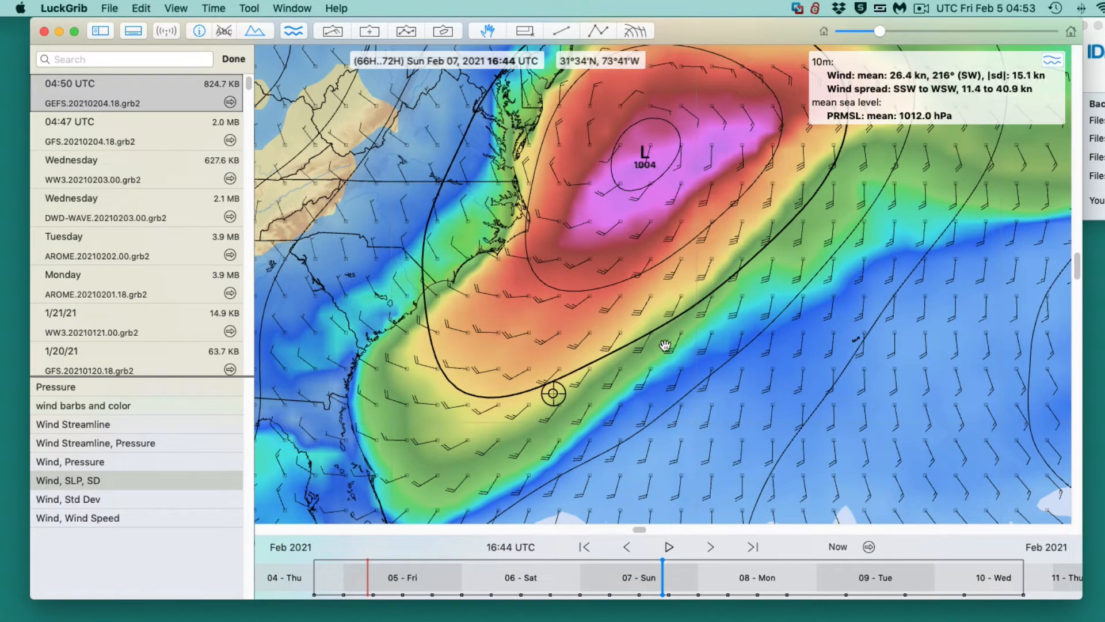
scroll(688, 484, down, 4)
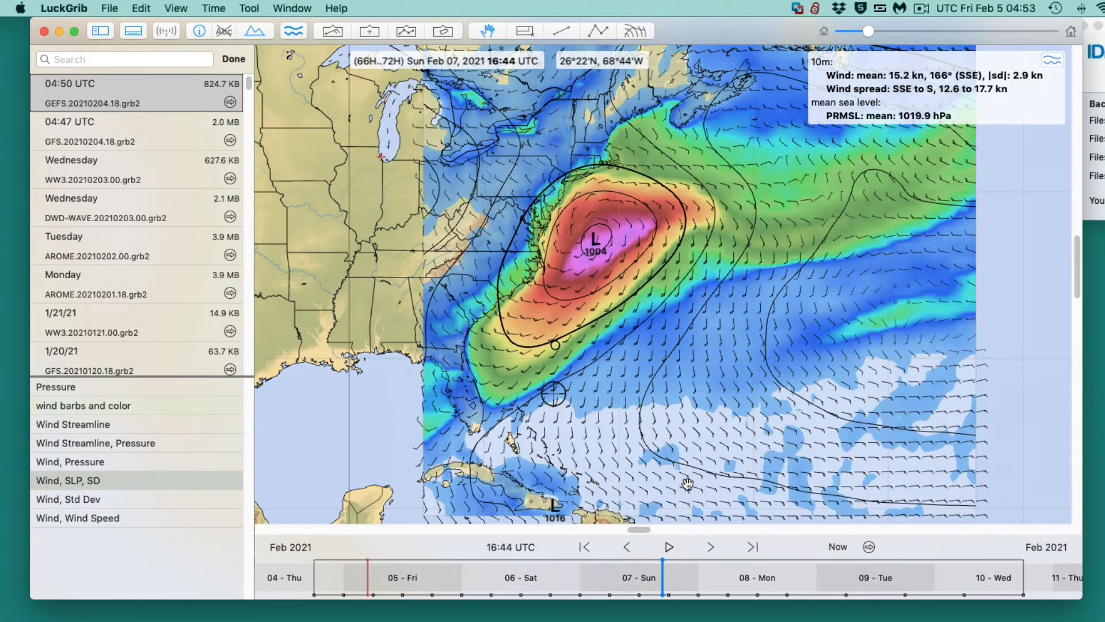
scroll(688, 483, down, 3)
scroll(688, 484, up, 6)
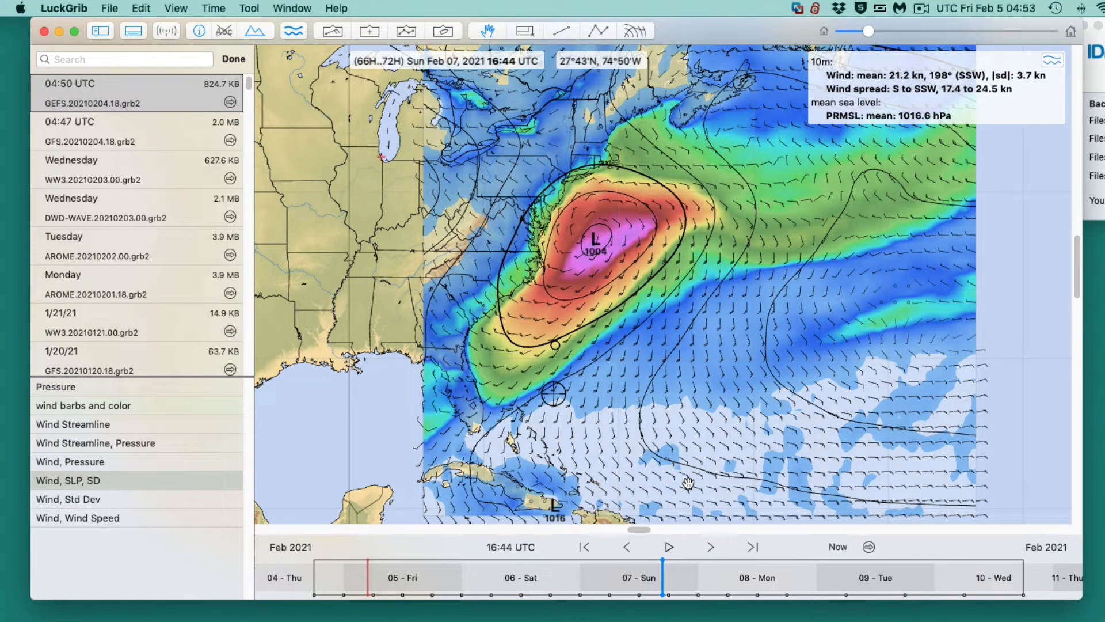
scroll(688, 483, down, 3)
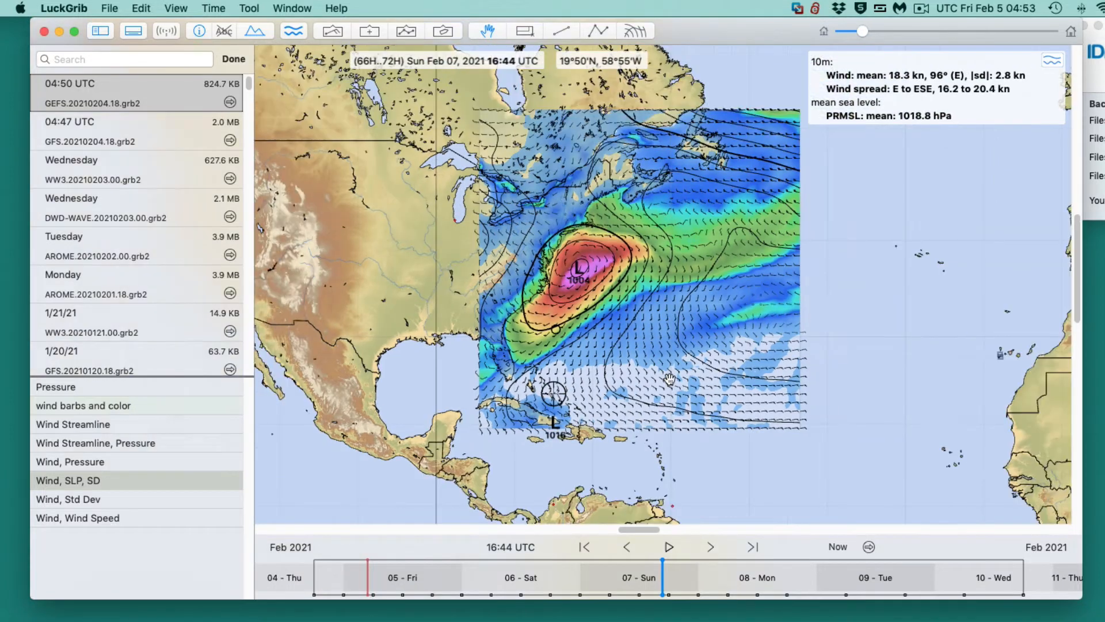
- Enlarge the selected download region to about 2,465 by 2,024 nm and start a new GRIB request for it
click(525, 31)
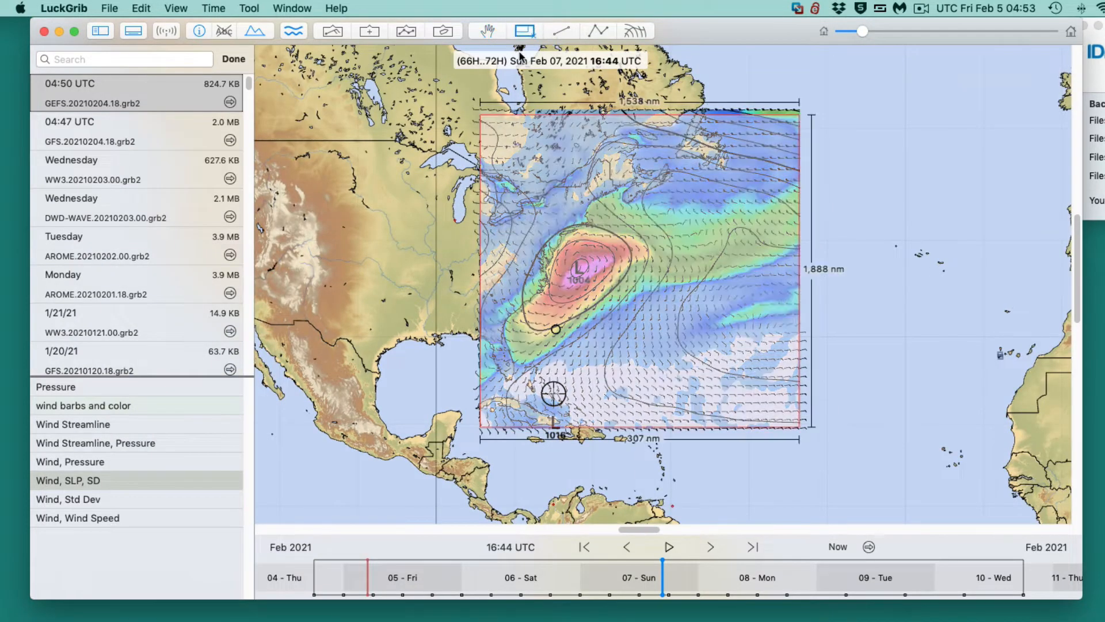
drag(477, 114, 789, 415)
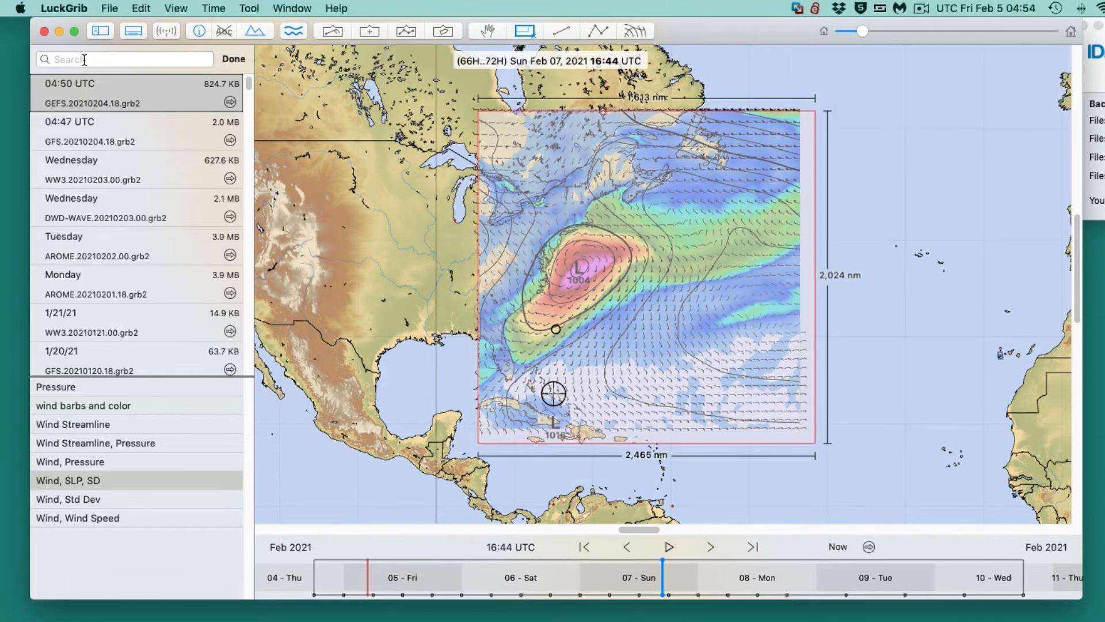
click(167, 32)
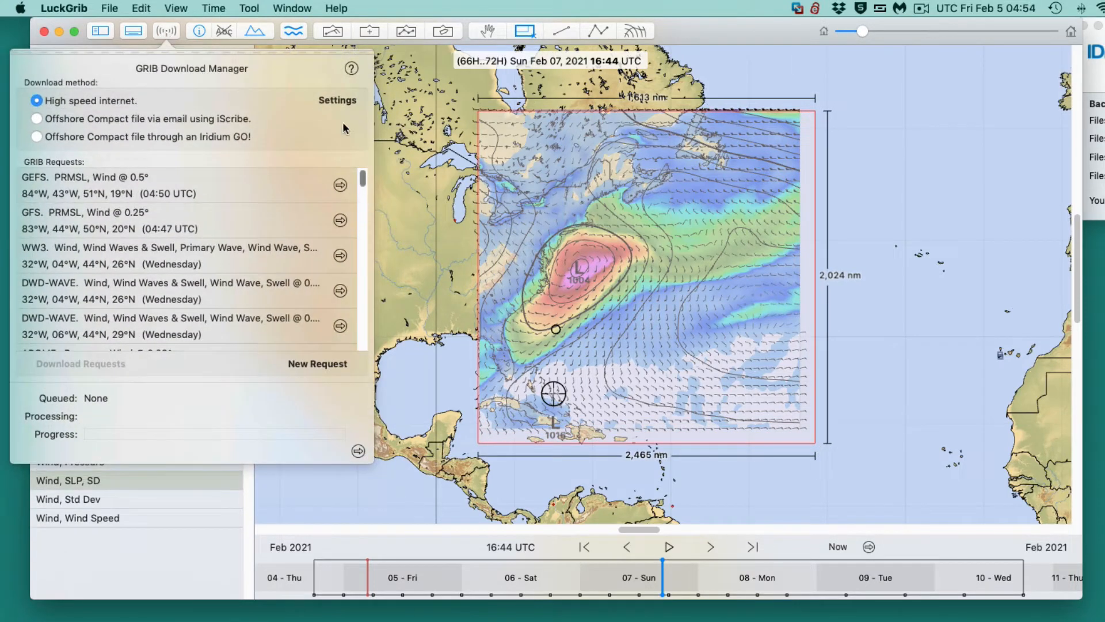
click(317, 365)
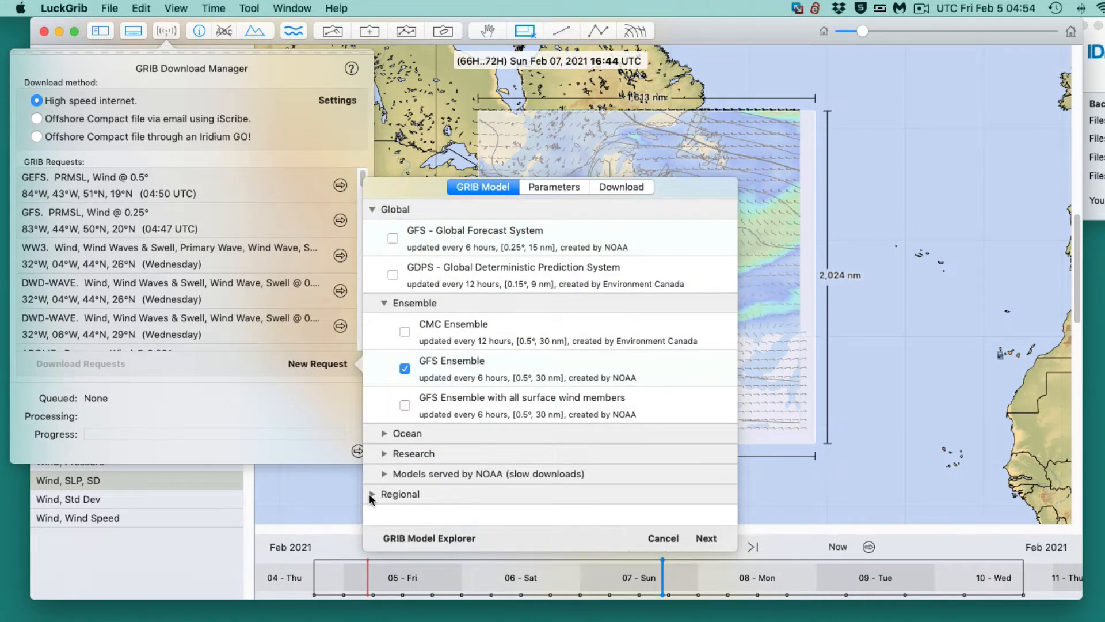
- Choose the regional NBM Oceanic (National Blend of Models) for the request in place of the GFS Ensemble
click(371, 494)
click(405, 369)
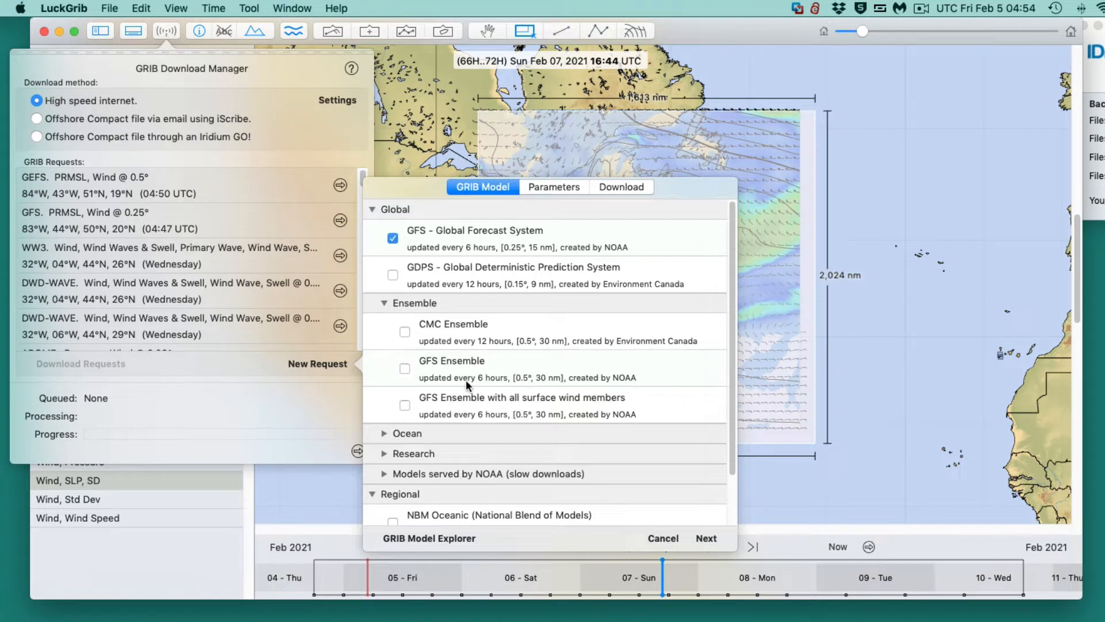
scroll(455, 360, down, 2)
scroll(446, 342, up, 2)
scroll(476, 340, down, 2)
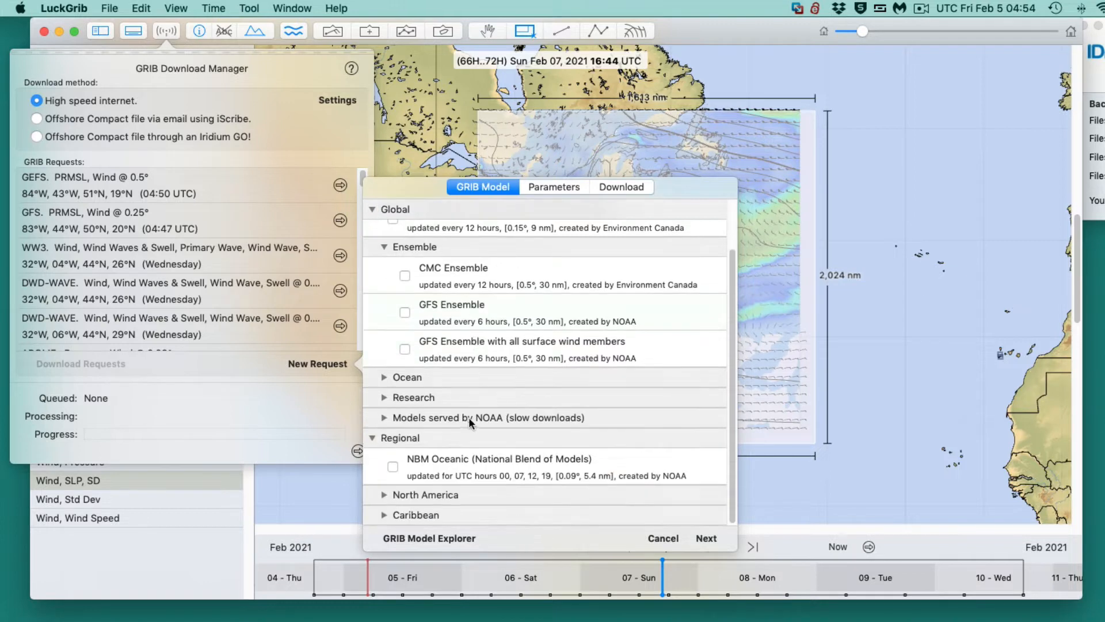
click(393, 466)
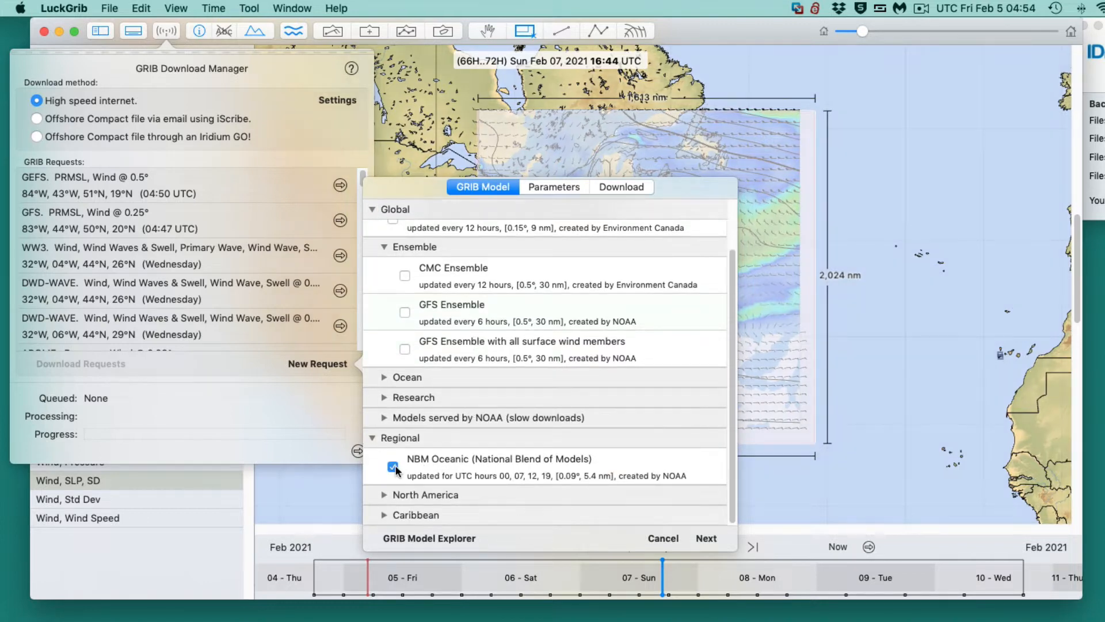
scroll(471, 379, up, 2)
scroll(475, 377, down, 2)
- Include the 10th, 25th, 75th and 90th percentile wind speeds alongside median pressure and median wind, and check the available standard deviation parameters
click(716, 535)
click(708, 538)
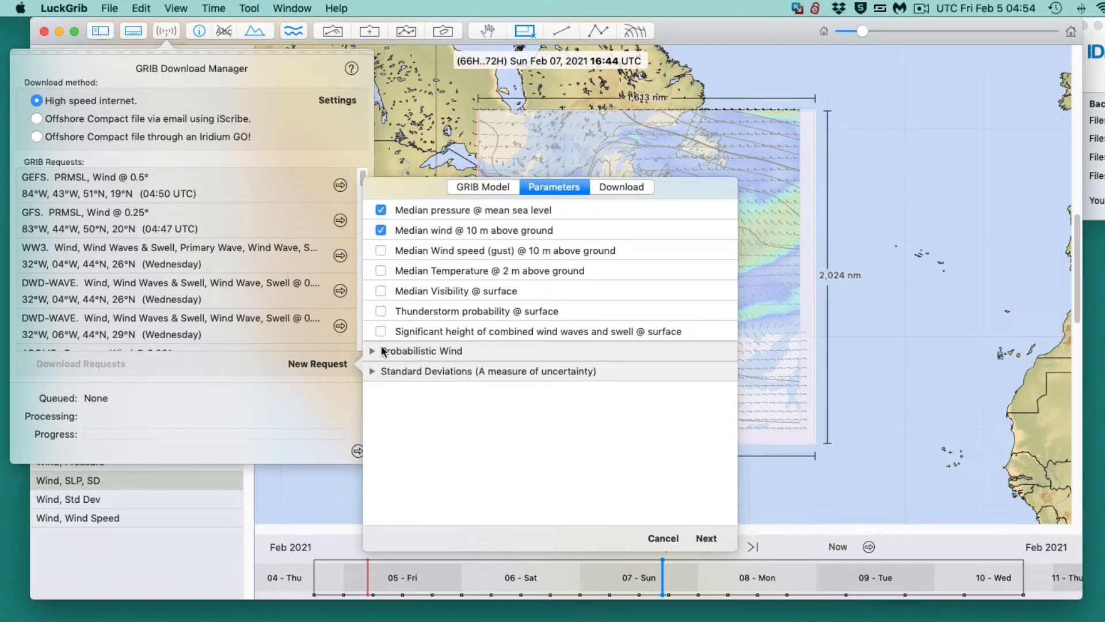
click(371, 351)
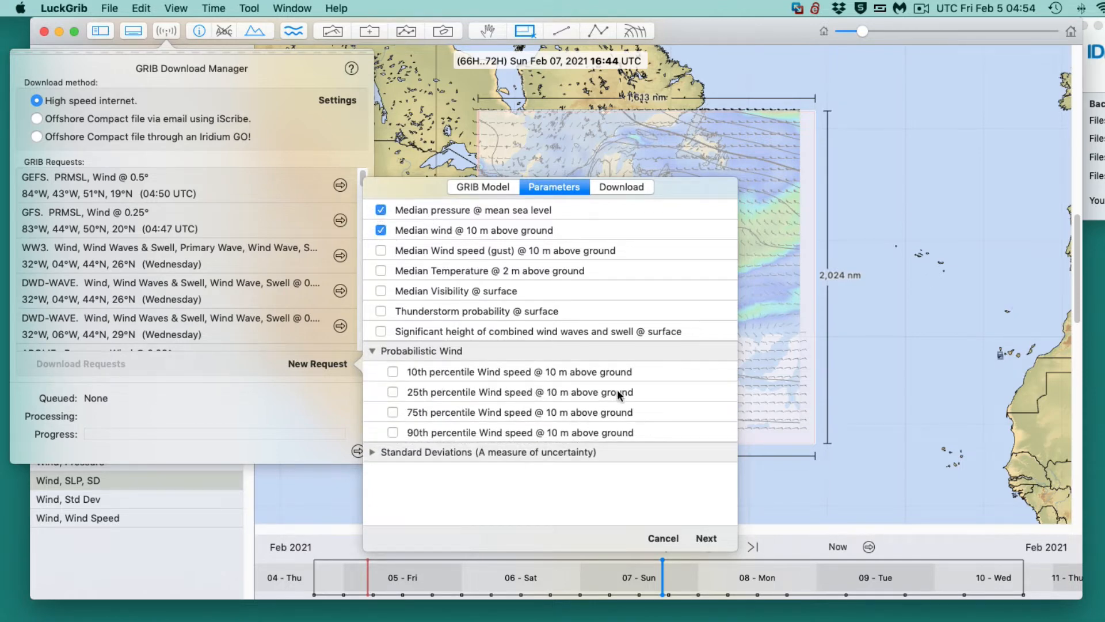
click(392, 392)
click(393, 412)
click(392, 432)
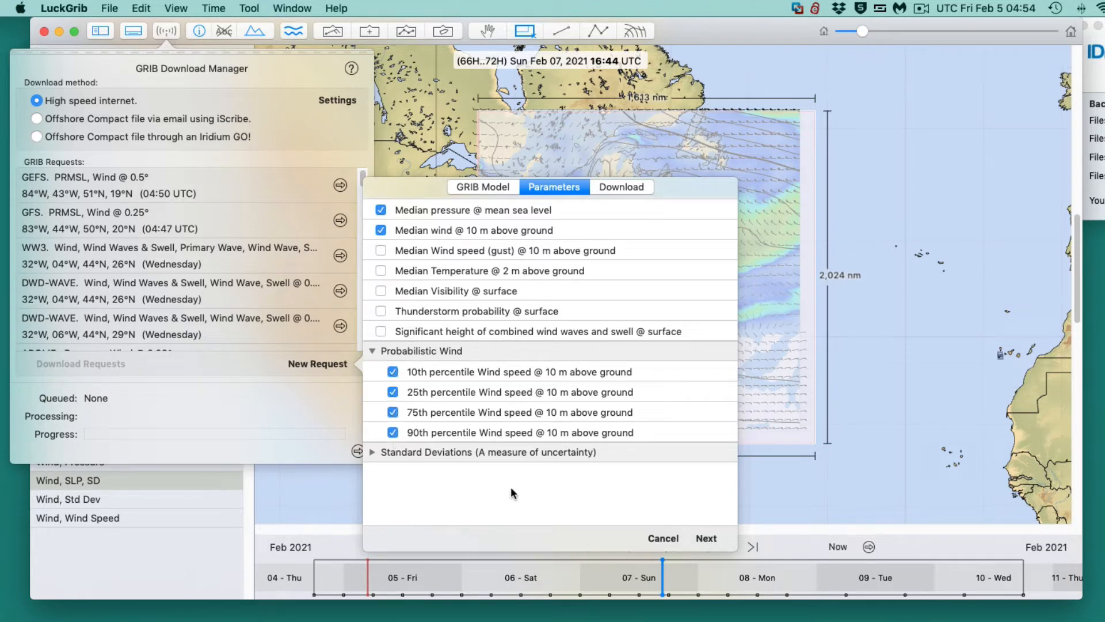
click(371, 452)
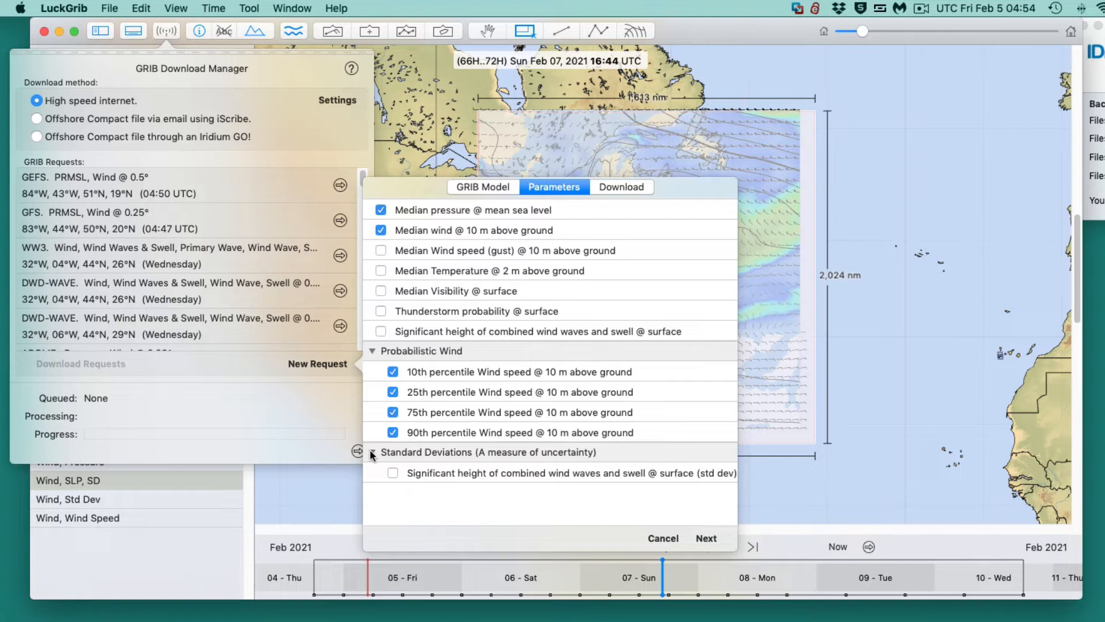
click(371, 452)
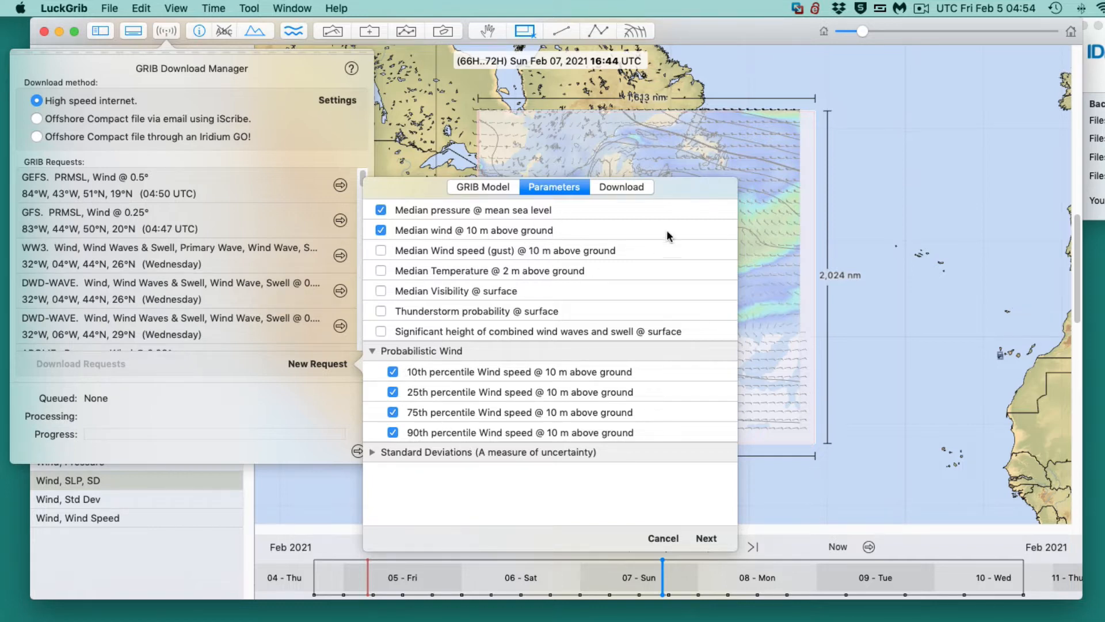
- Limit the NBM Oceanic forecast to 6 days, download the GRIB file, and dismiss the download manager
click(637, 188)
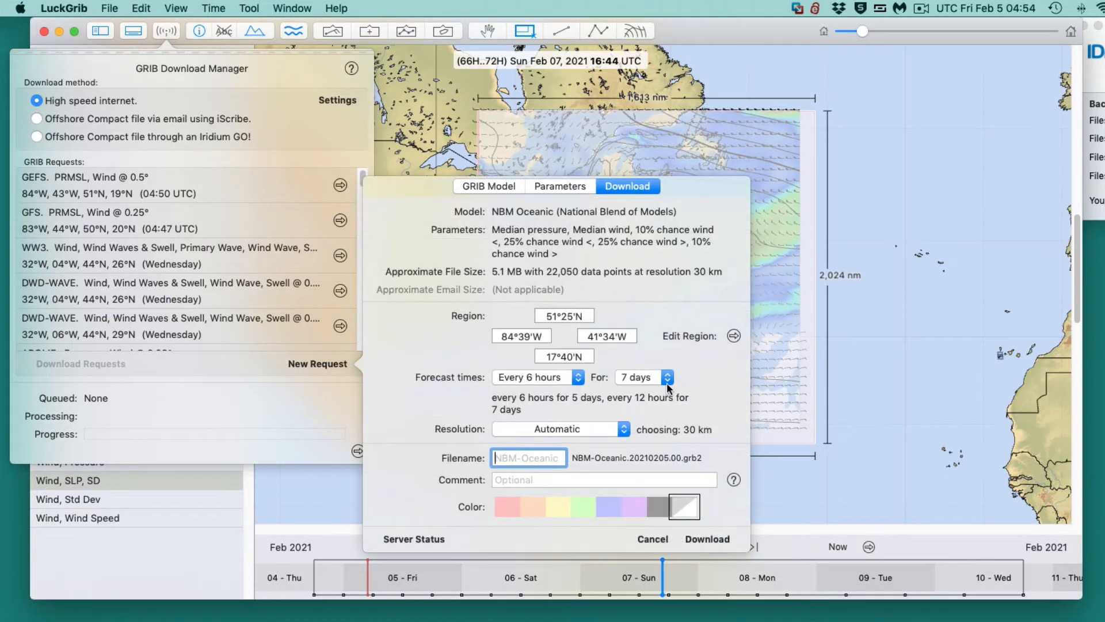
click(667, 378)
click(645, 363)
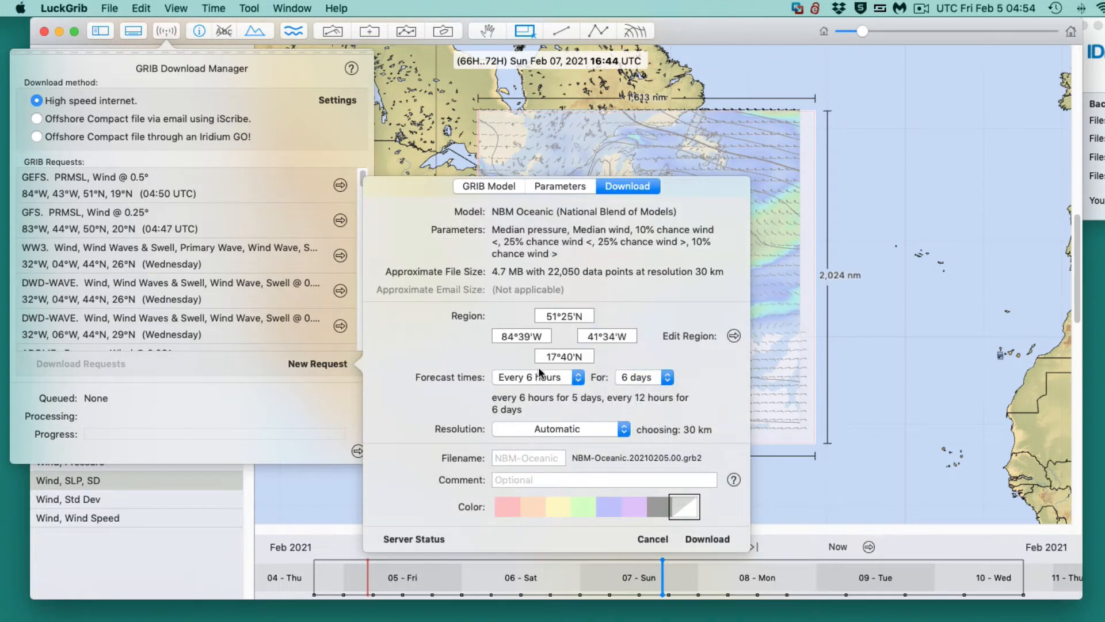
click(707, 539)
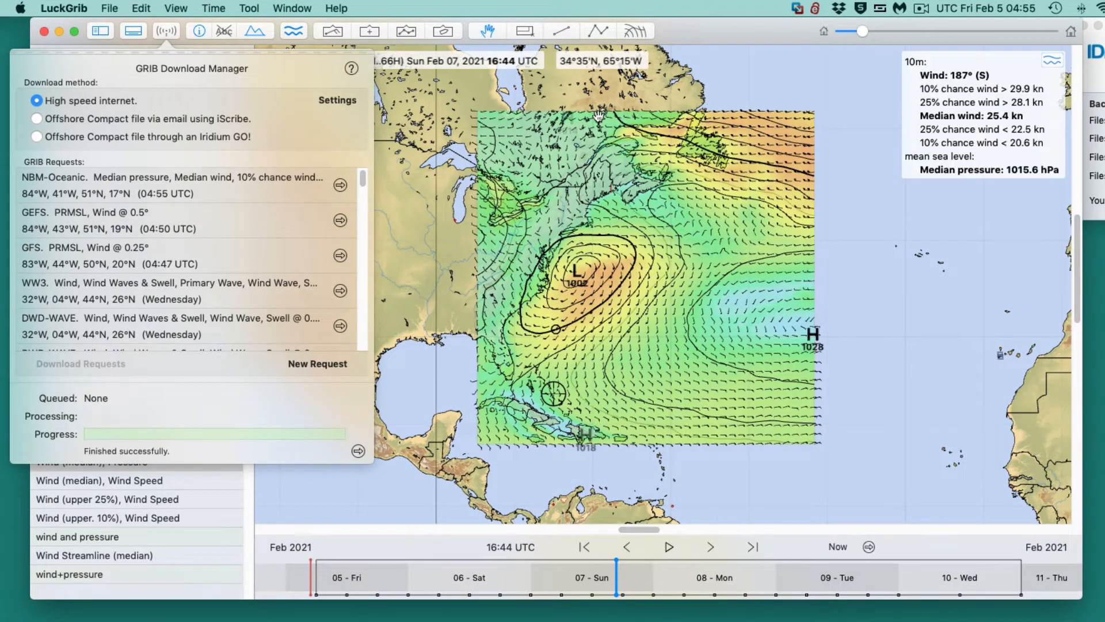
click(405, 117)
- Examine the NBM median wind and pressure off the US East Coast, moving the forecast back to Fri Feb 05, 2021 15:40 UTC
scroll(559, 321, up, 10)
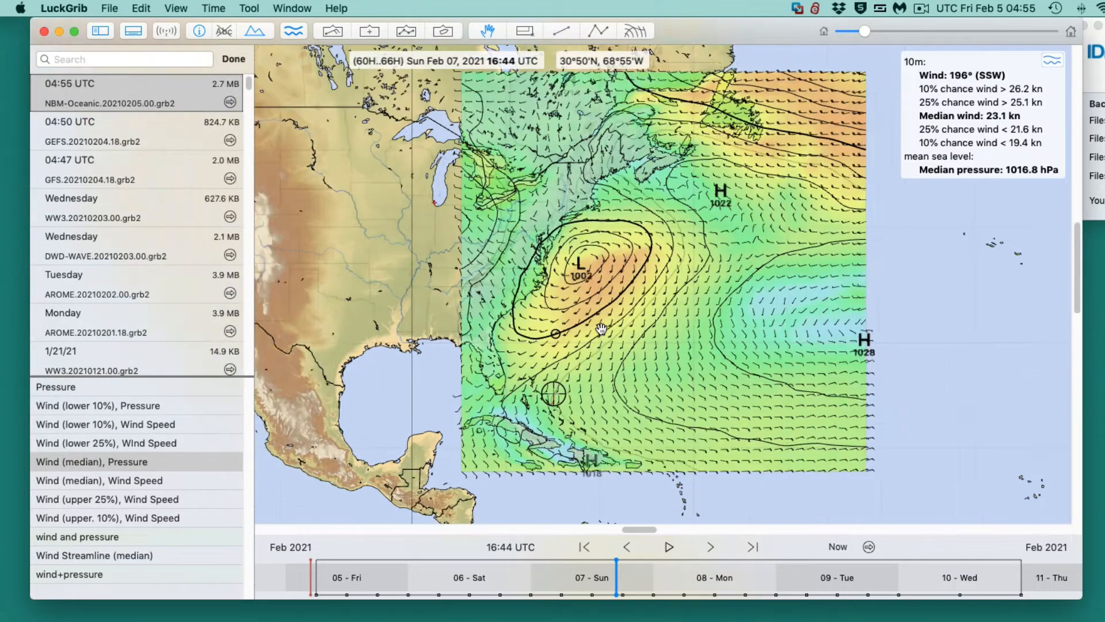
scroll(600, 329, down, 5)
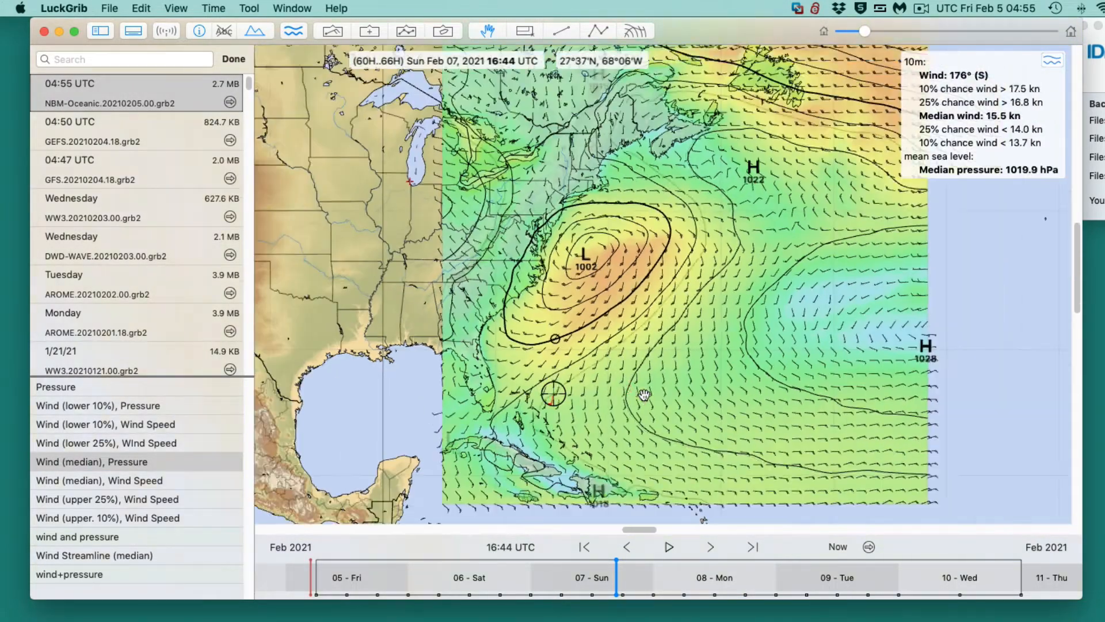
scroll(653, 385, up, 5)
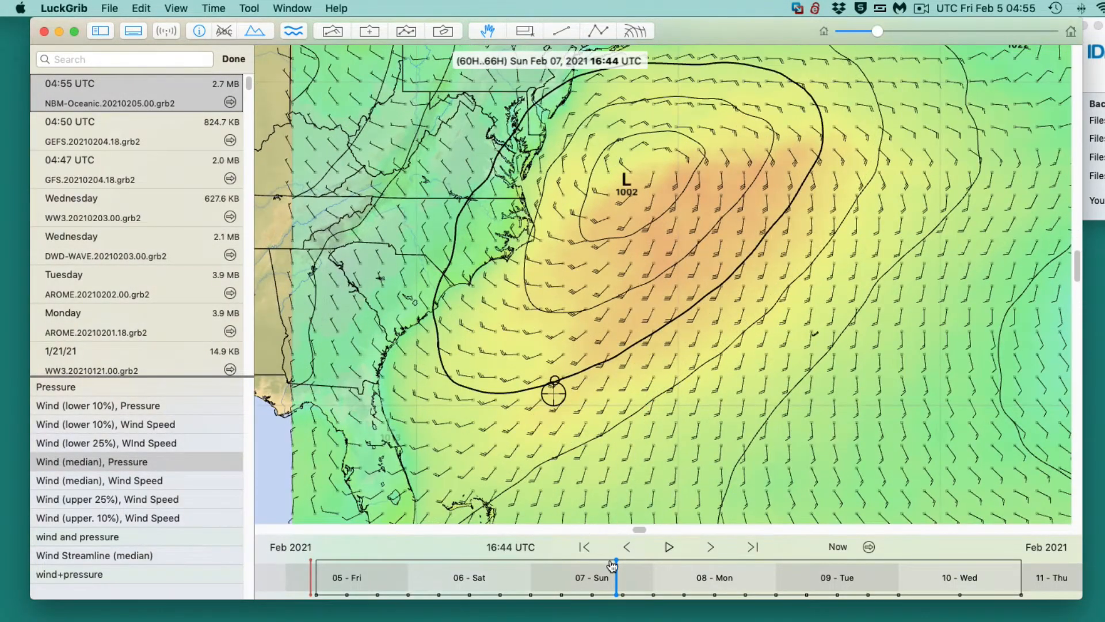
drag(616, 564, 574, 525)
mouse_move(551, 394)
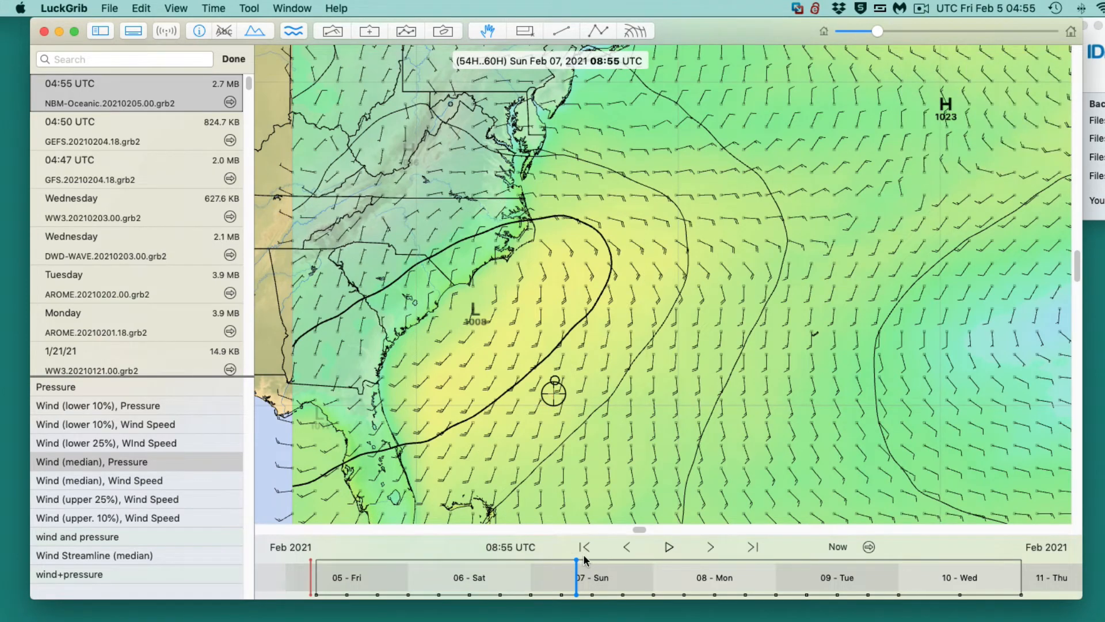
drag(582, 563, 365, 569)
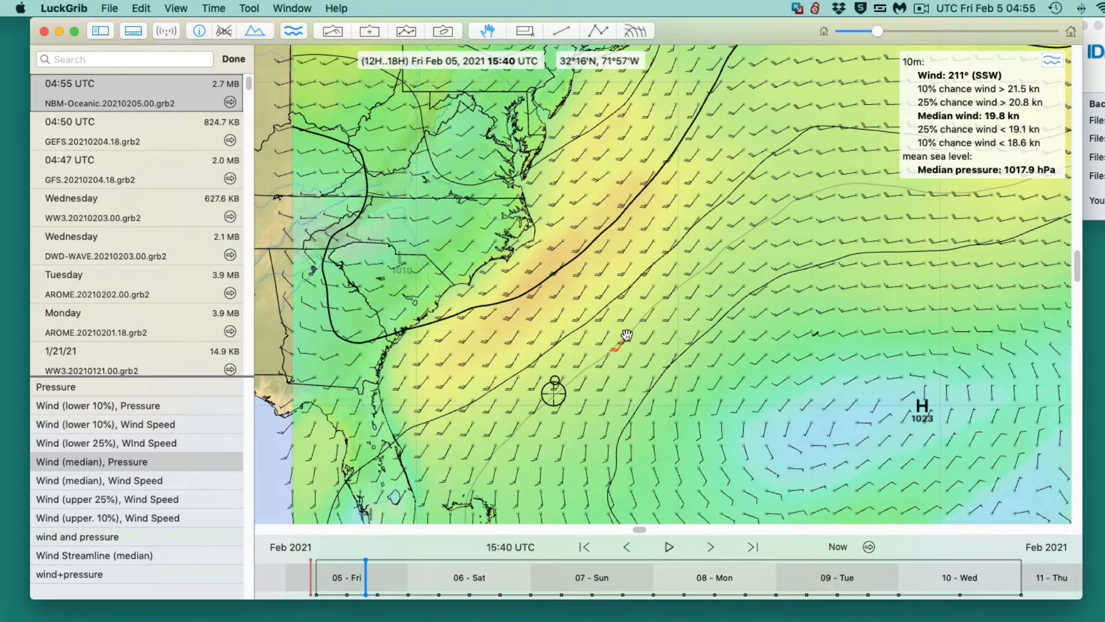
- Place the meteogram point on the circle marker offshore and examine its median pressure and probabilistic wind curves
mouse_move(557, 395)
mouse_down()
mouse_move(535, 396)
mouse_move(558, 401)
mouse_move(556, 379)
mouse_up()
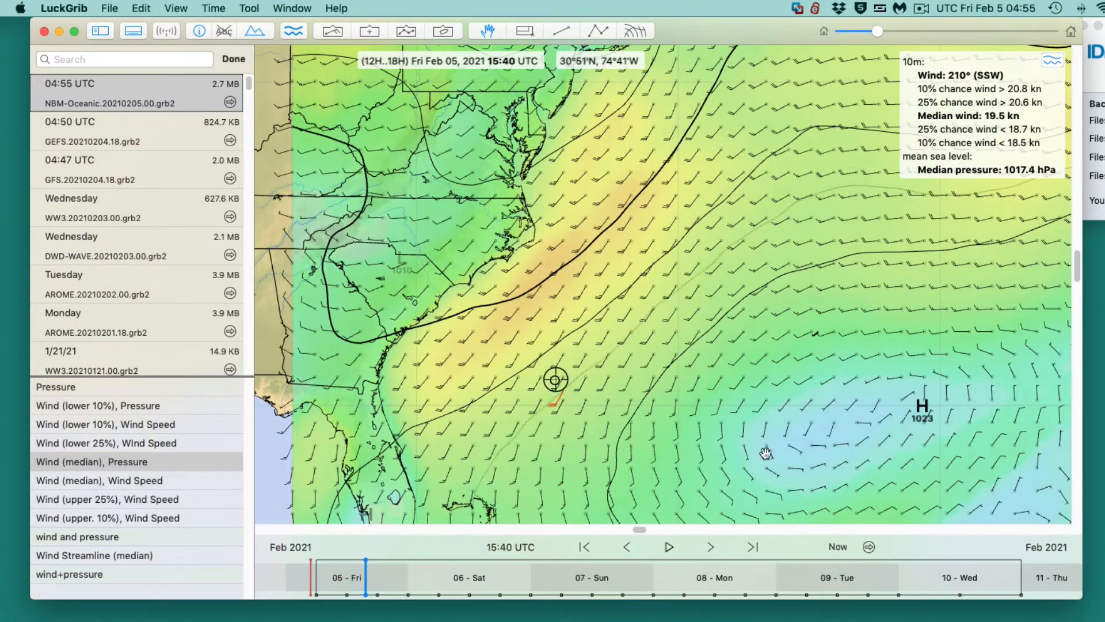
drag(719, 619, 297, 32)
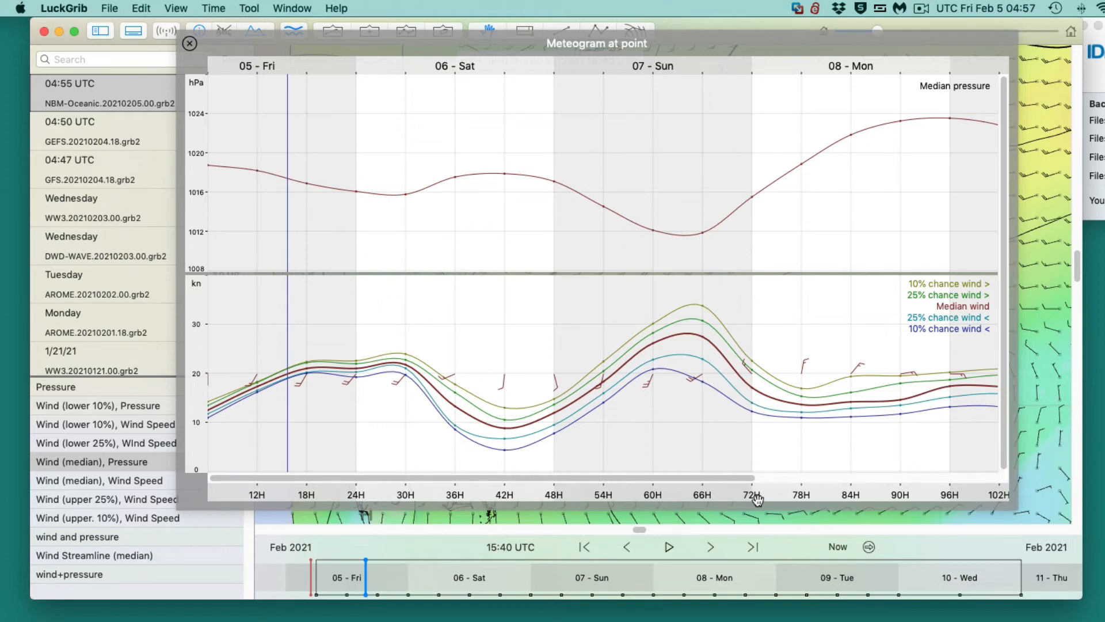
- Switch to Chrome and review the blog slides on GEFS standard deviation and the Pacific meteogram example of forecast spread
drag(829, 621, 847, 71)
scroll(500, 488, up, 4)
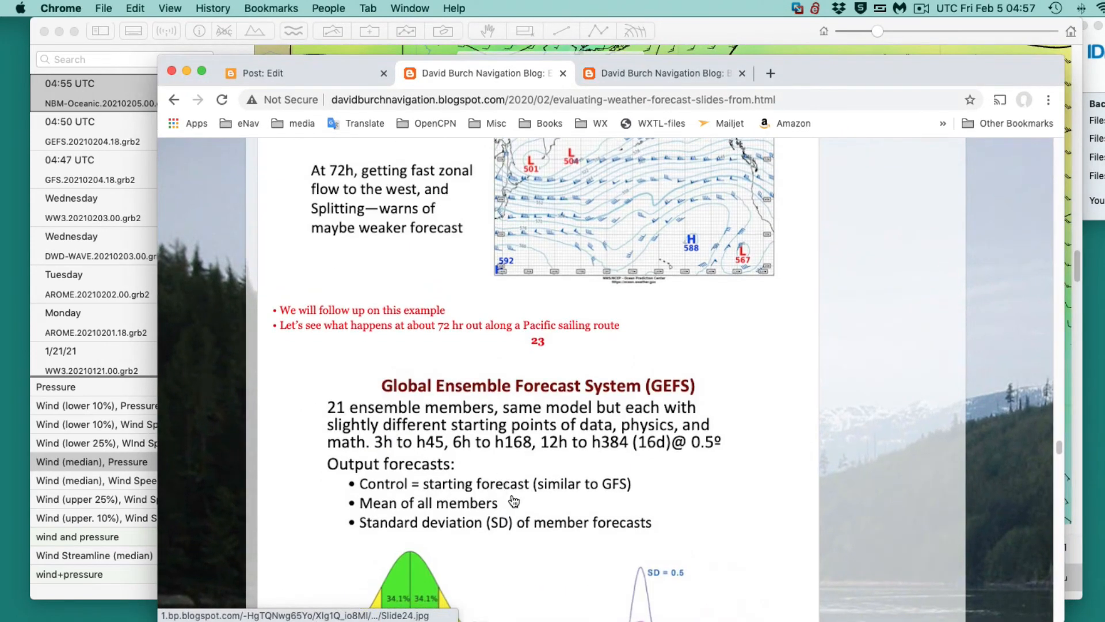
scroll(514, 501, down, 3)
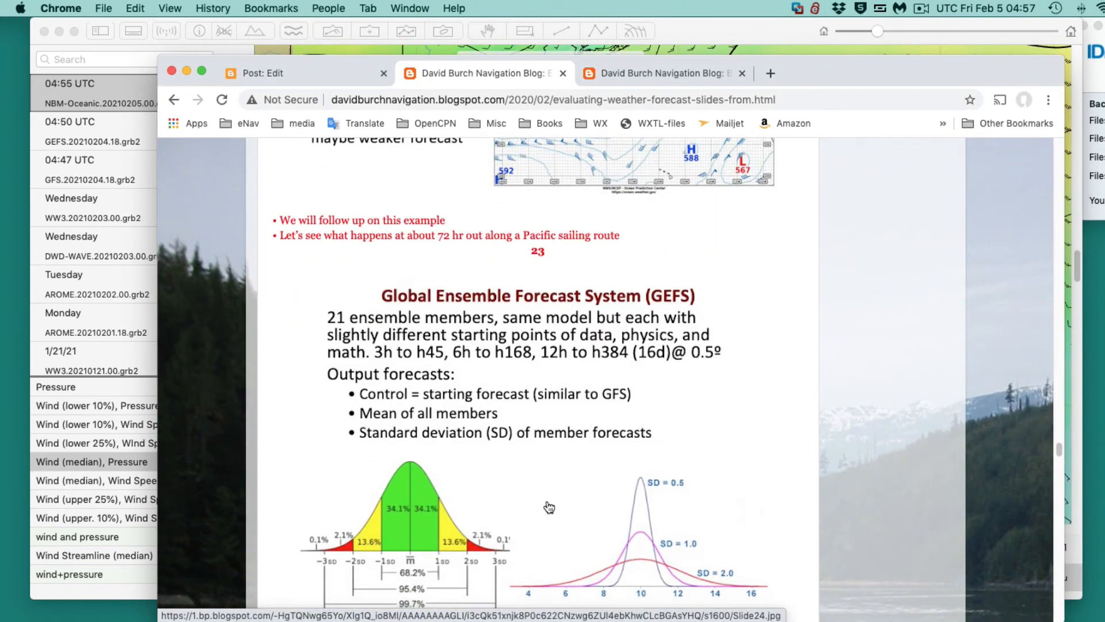
scroll(549, 506, down, 2)
scroll(549, 507, down, 6)
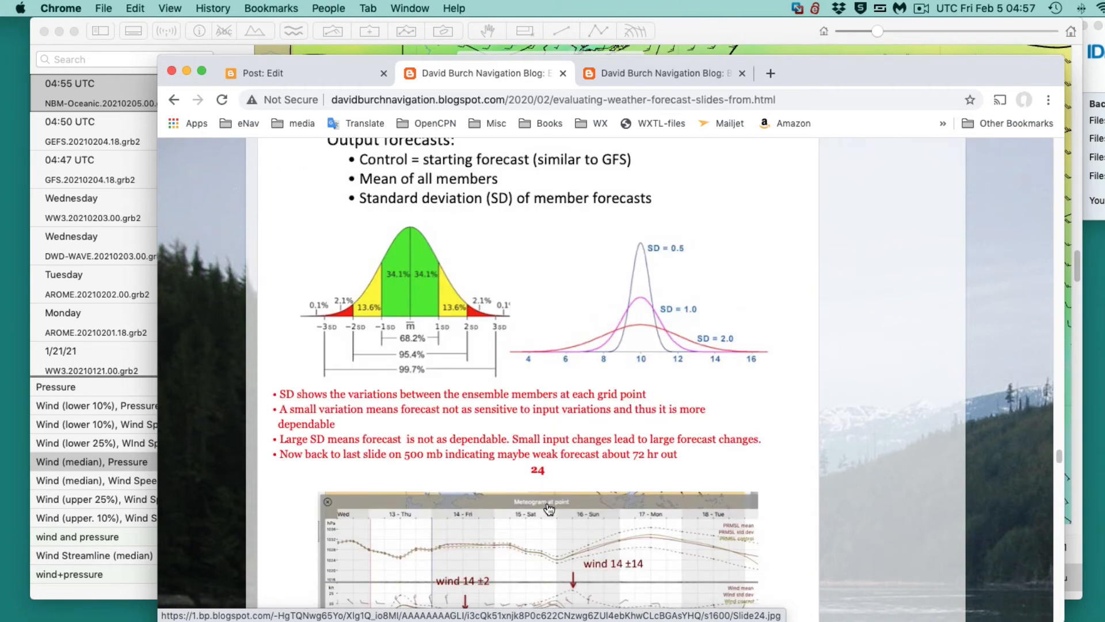
scroll(550, 509, down, 5)
scroll(549, 508, up, 6)
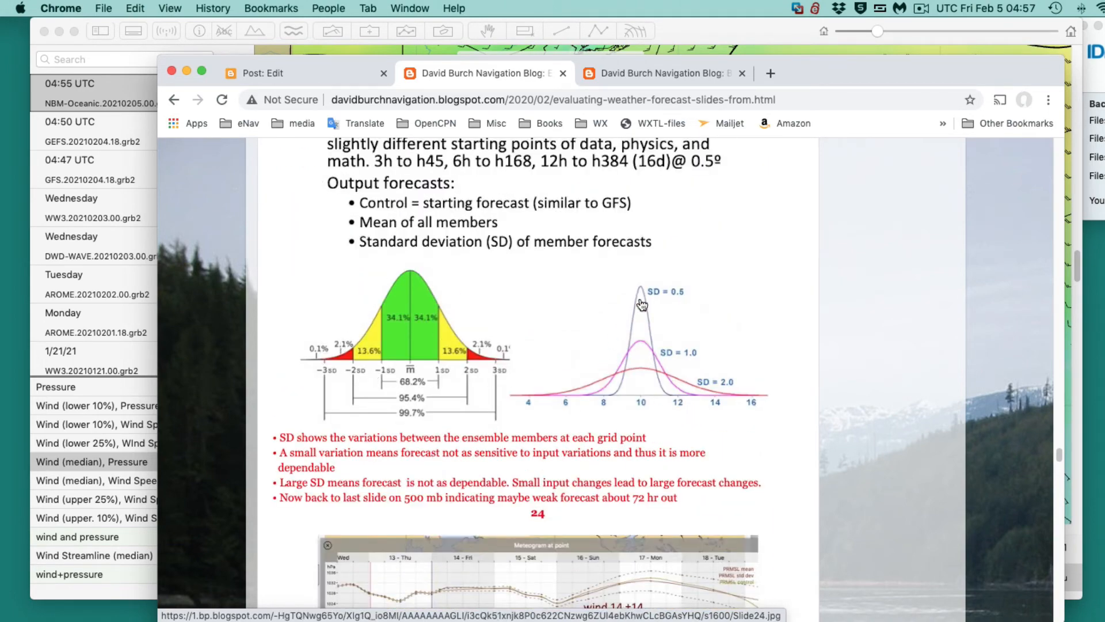
scroll(569, 456, down, 15)
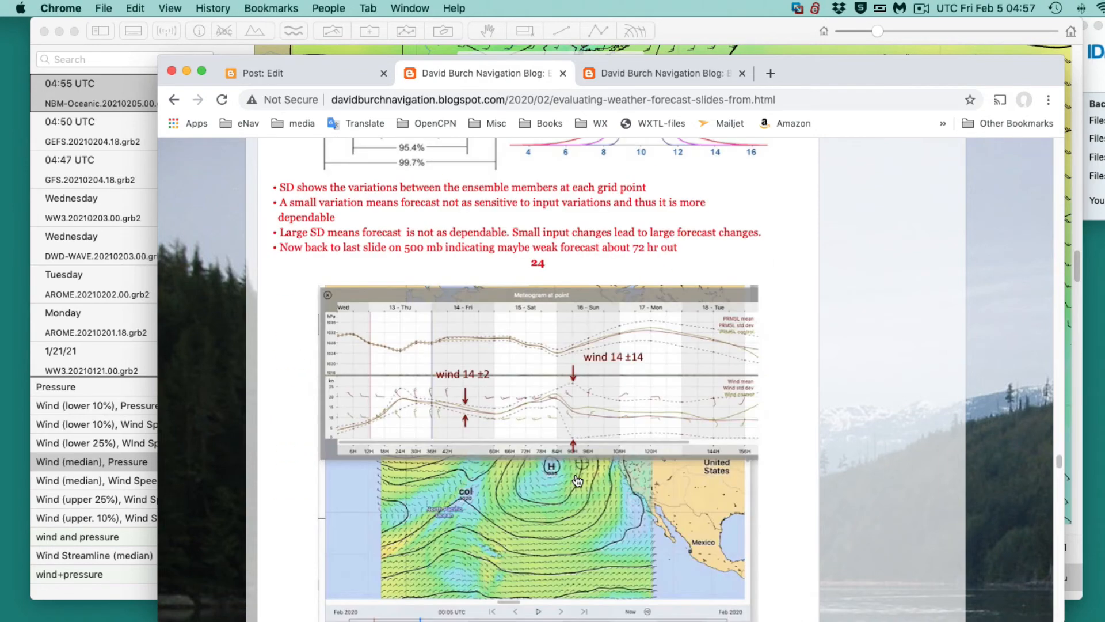
scroll(595, 324, up, 5)
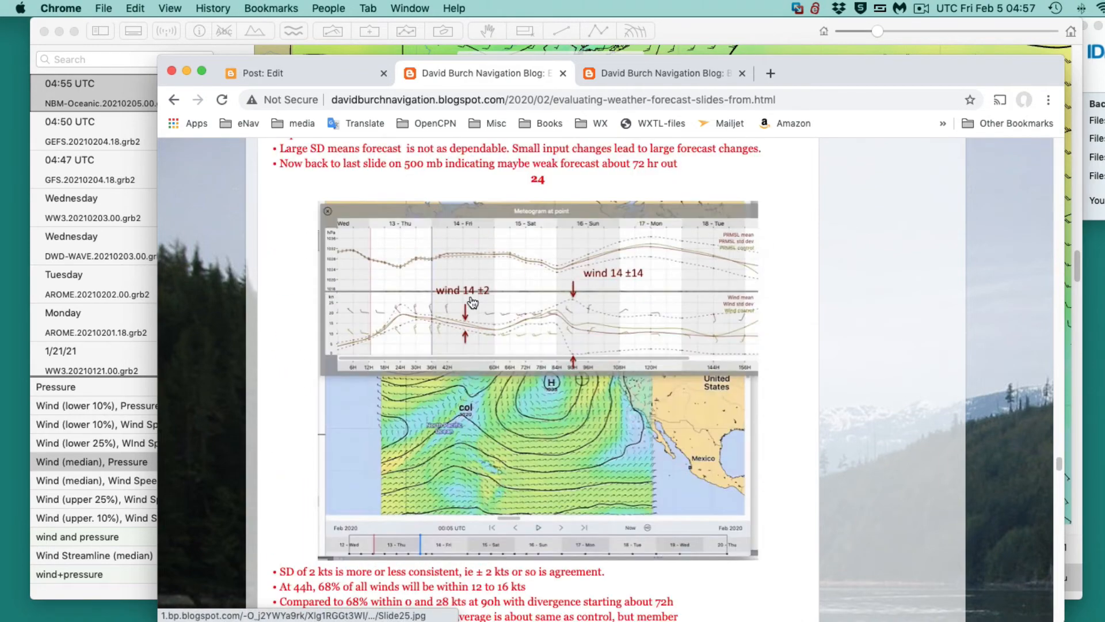
scroll(612, 402, down, 16)
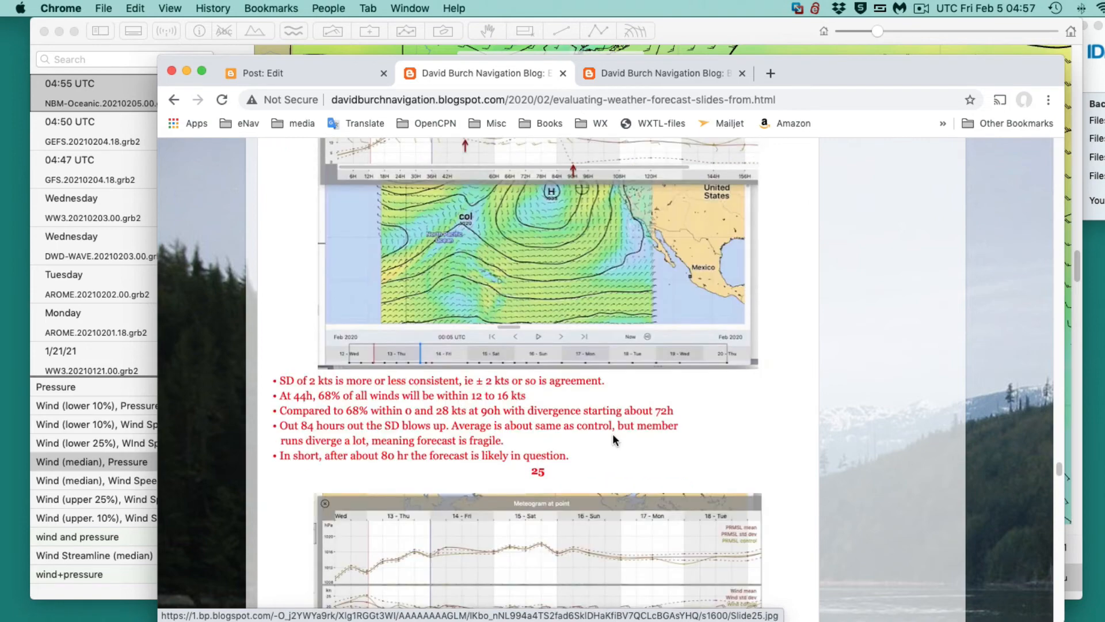
- Read the National Blend of Models Oceanic (NBM) slide on probabilistic wind, and minimise the browser window to uncover the forecast map
scroll(627, 459, down, 10)
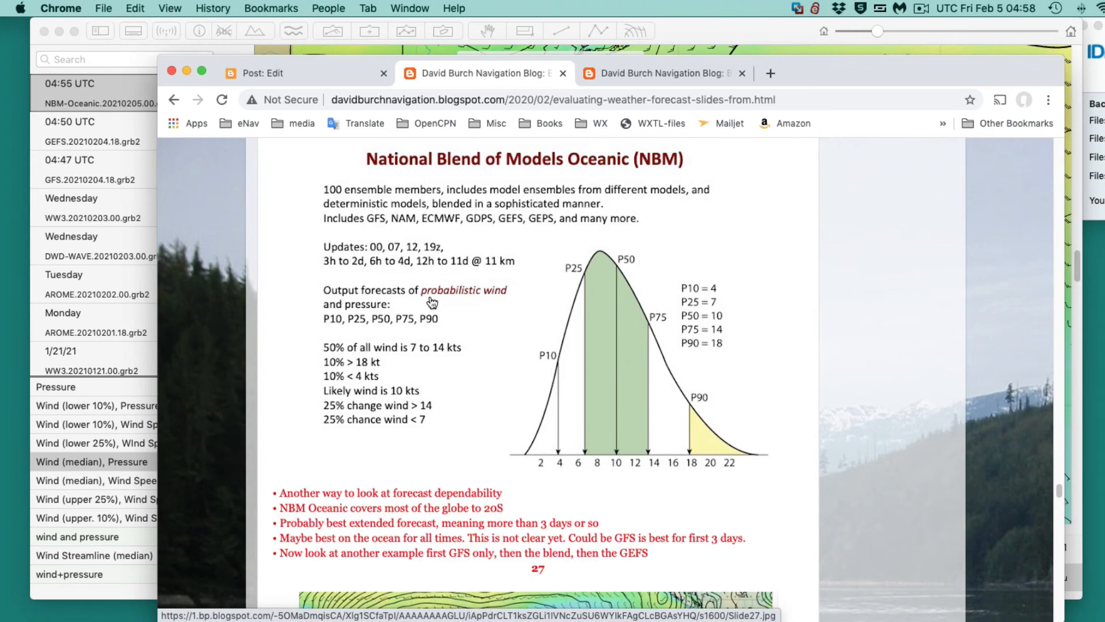
drag(812, 73, 837, 465)
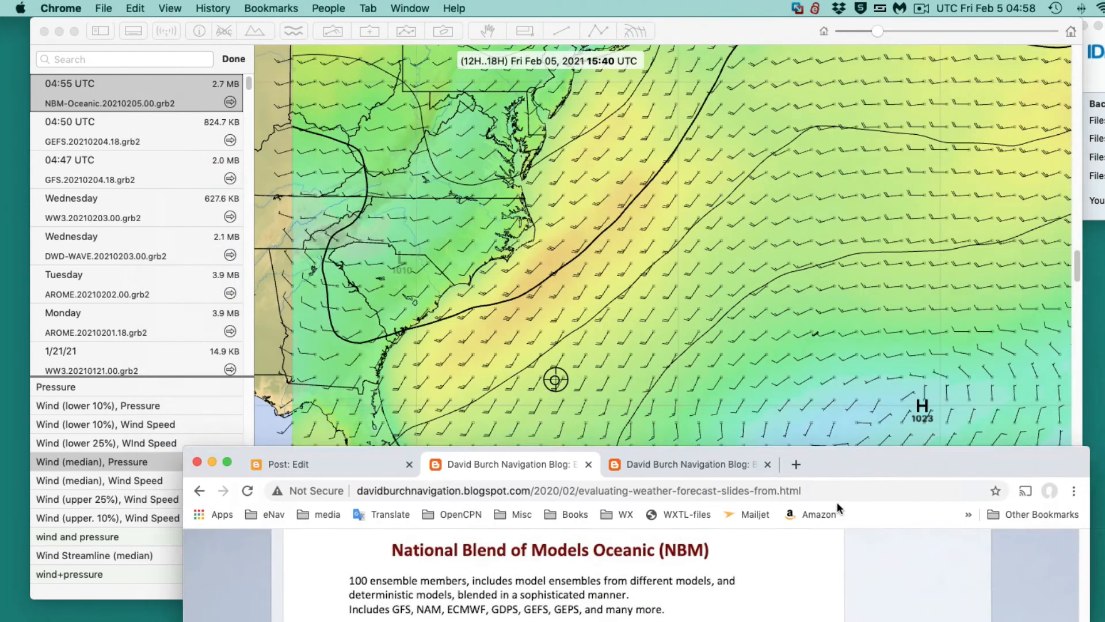
key(super+m)
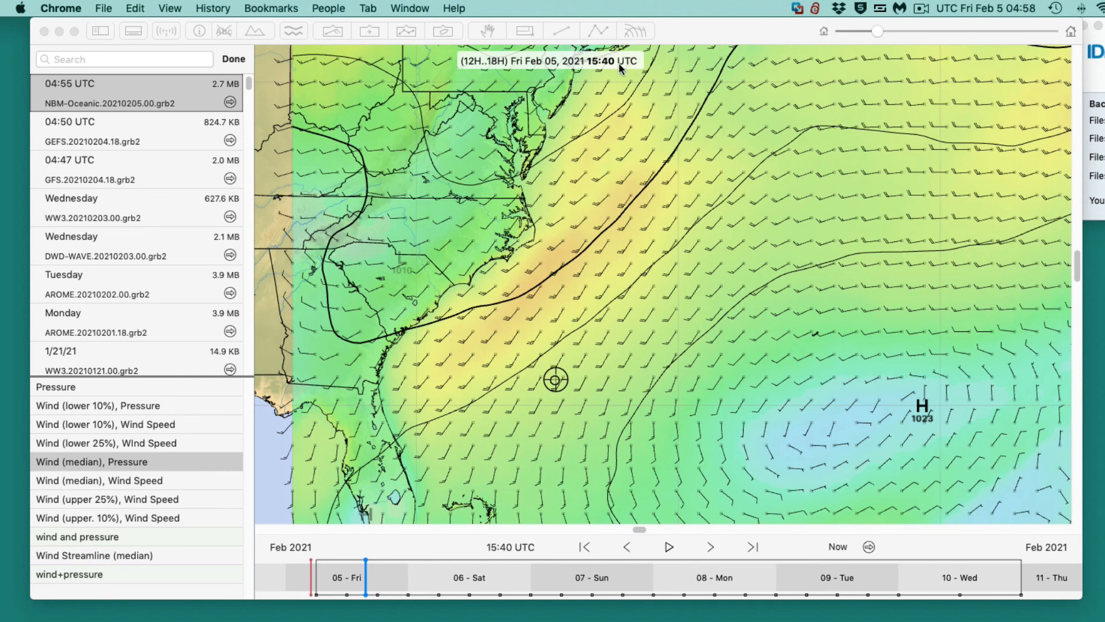
click(839, 8)
click(844, 10)
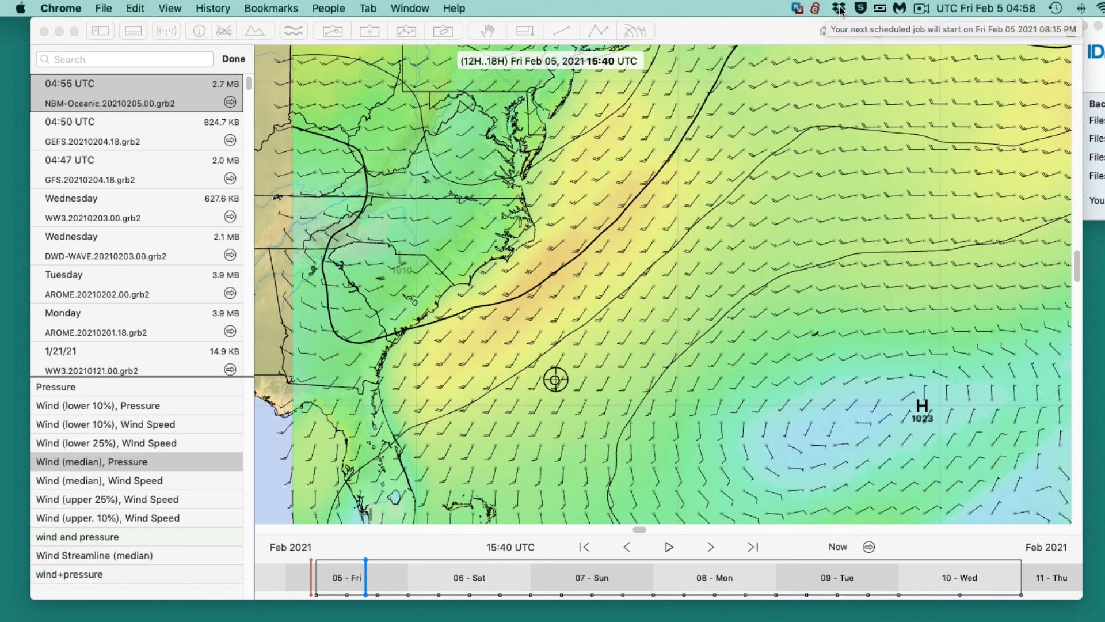
click(921, 9)
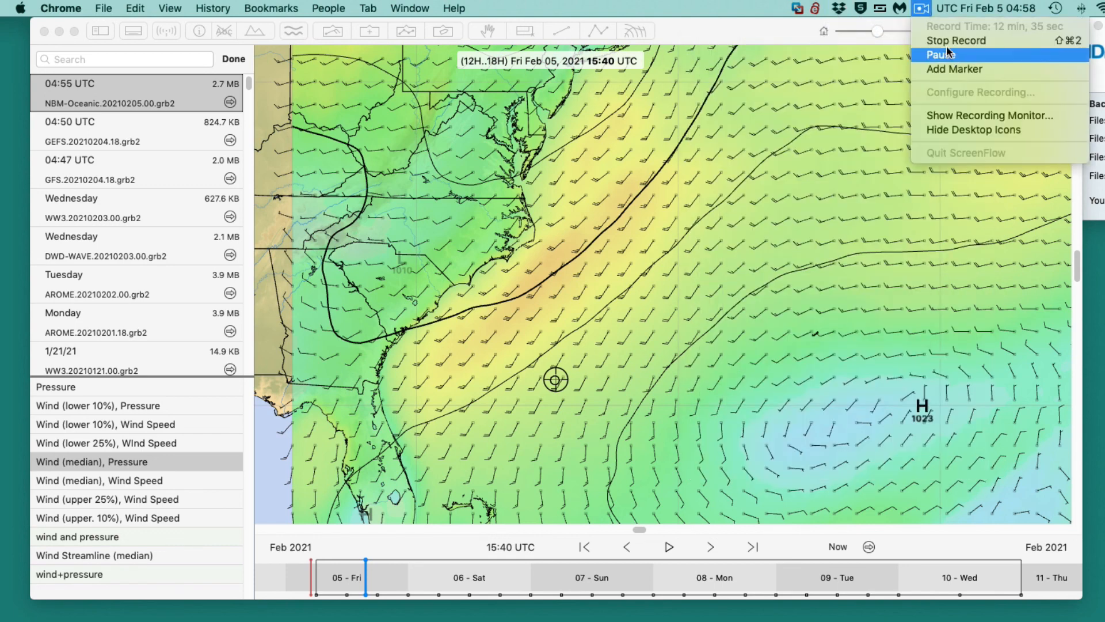